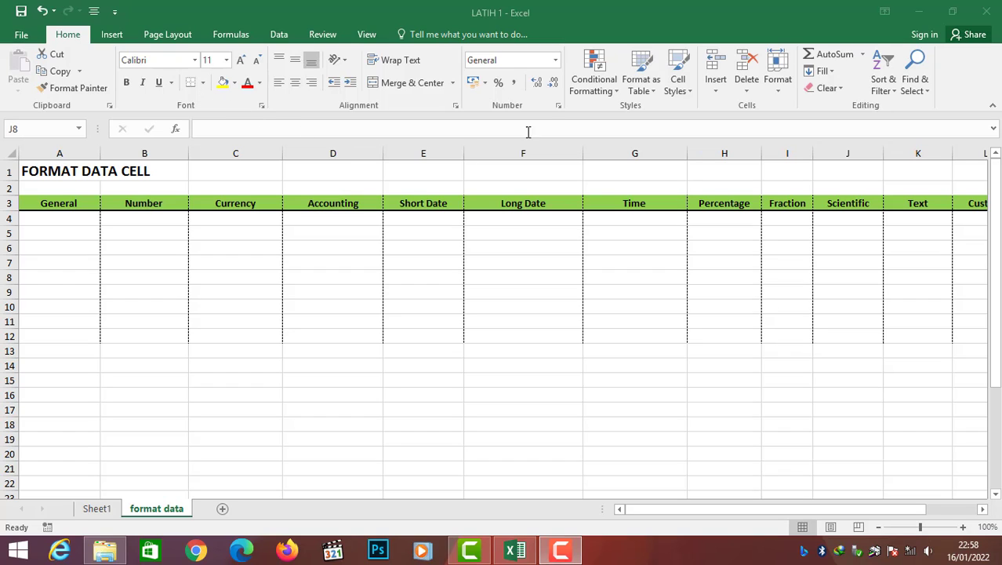
click(557, 66)
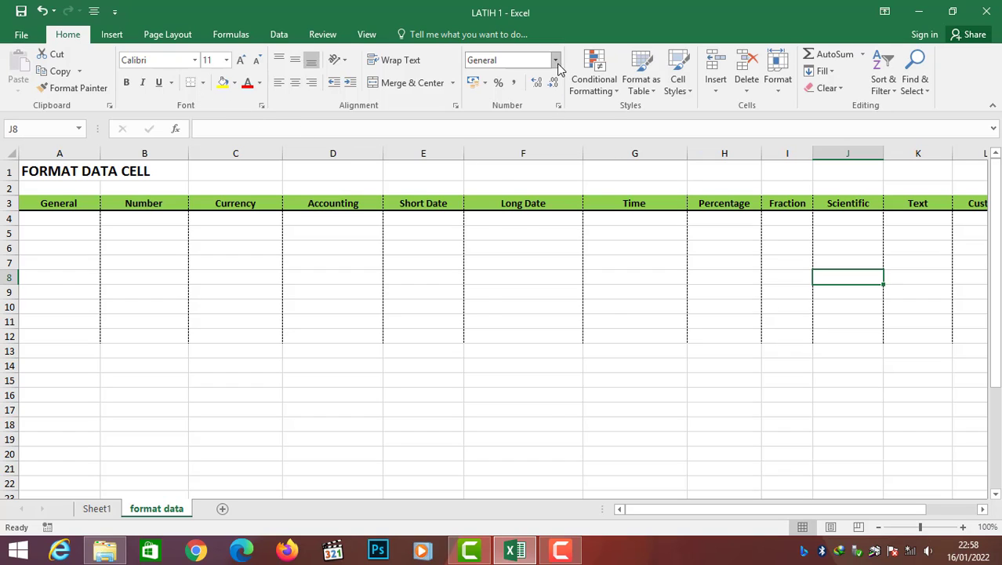
click(556, 62)
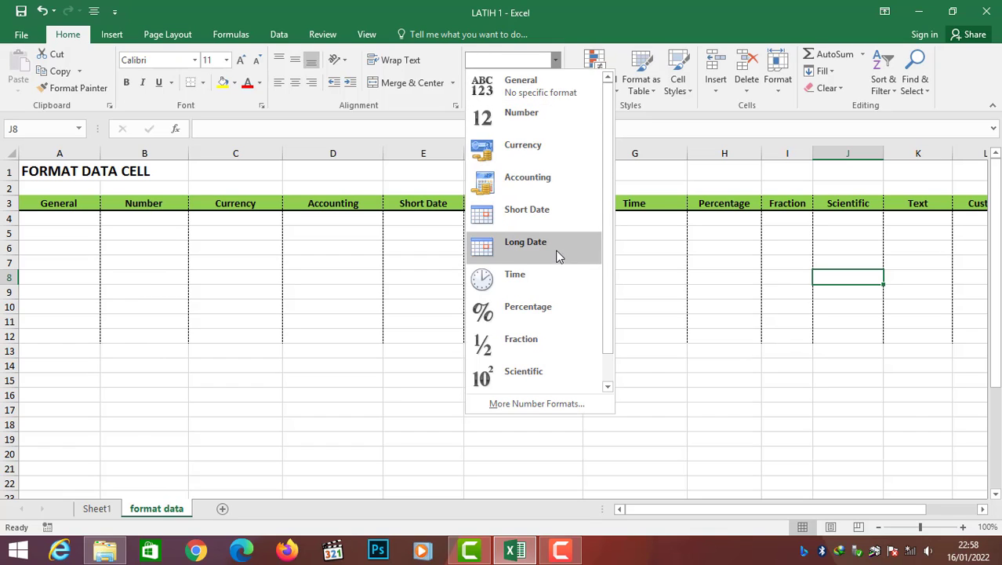
click(576, 31)
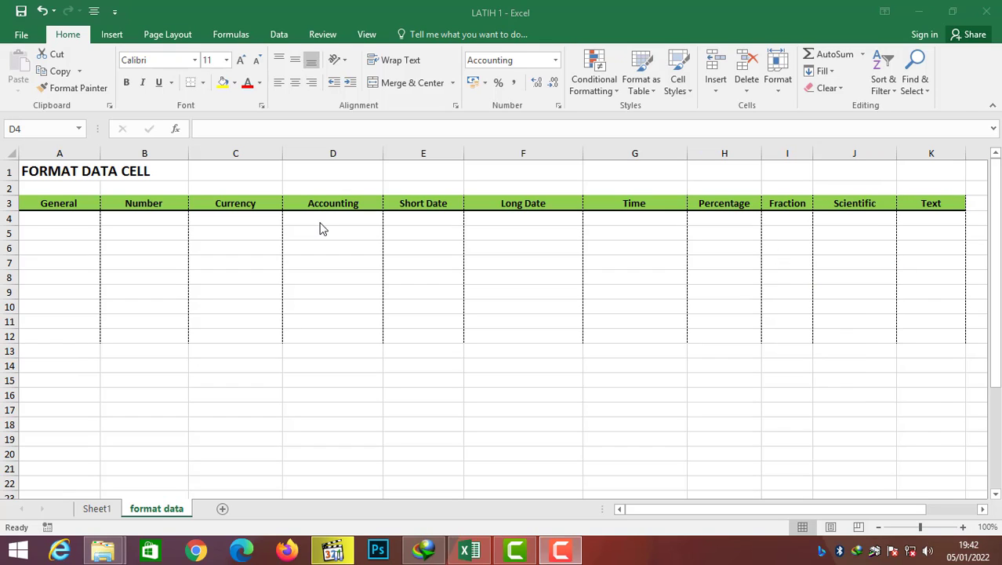
Enter 250 in cell D4 of the Accounting column.
click(320, 222)
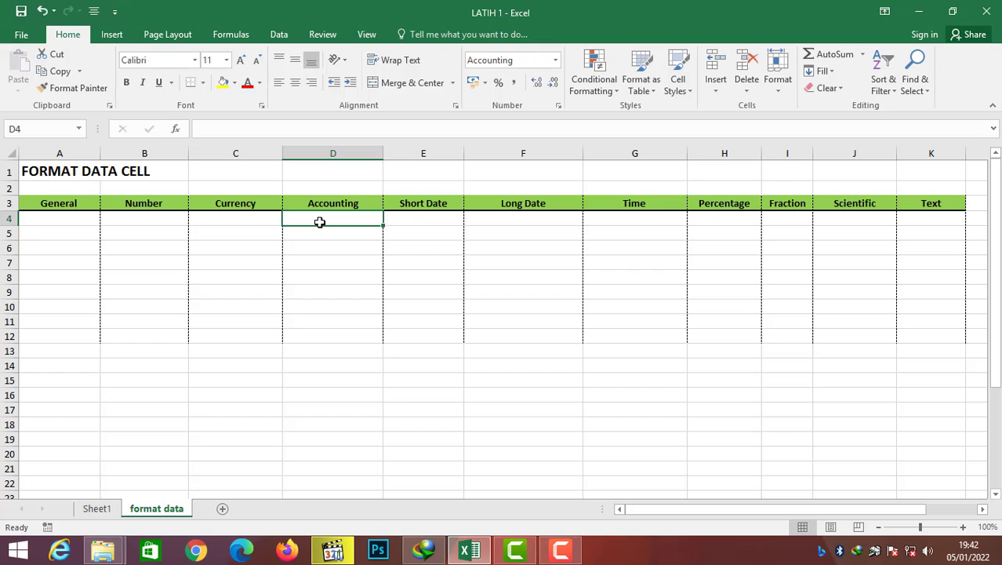
text(250)
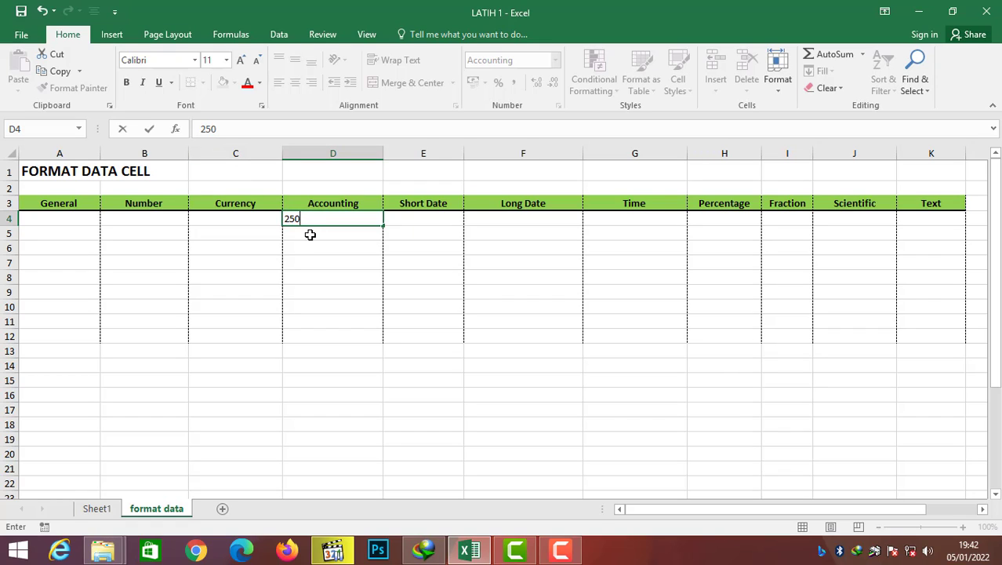
key(ctrl+Return)
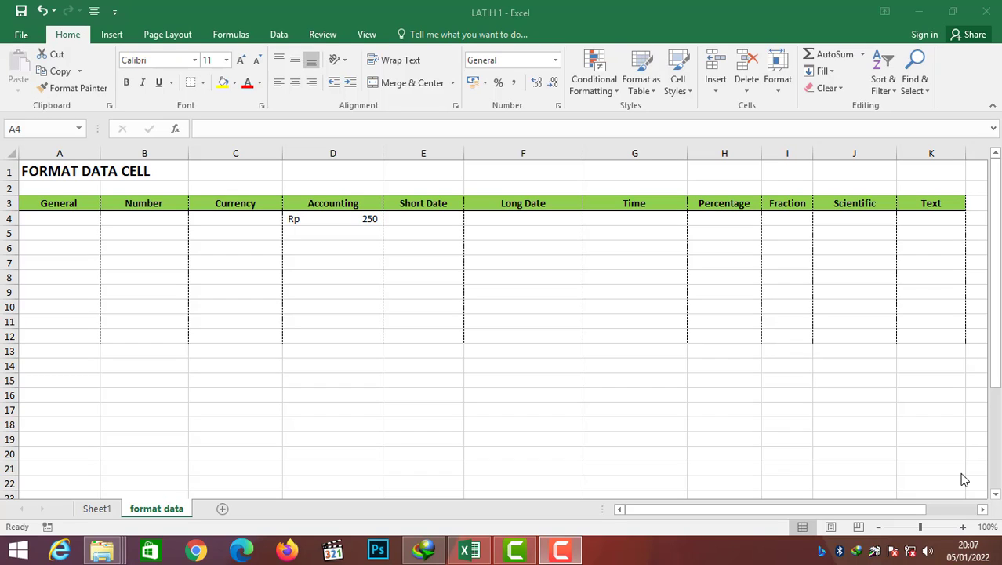
Examine the list of number formats available for cell A4 and the number categories in its full Format Cells settings.
click(81, 49)
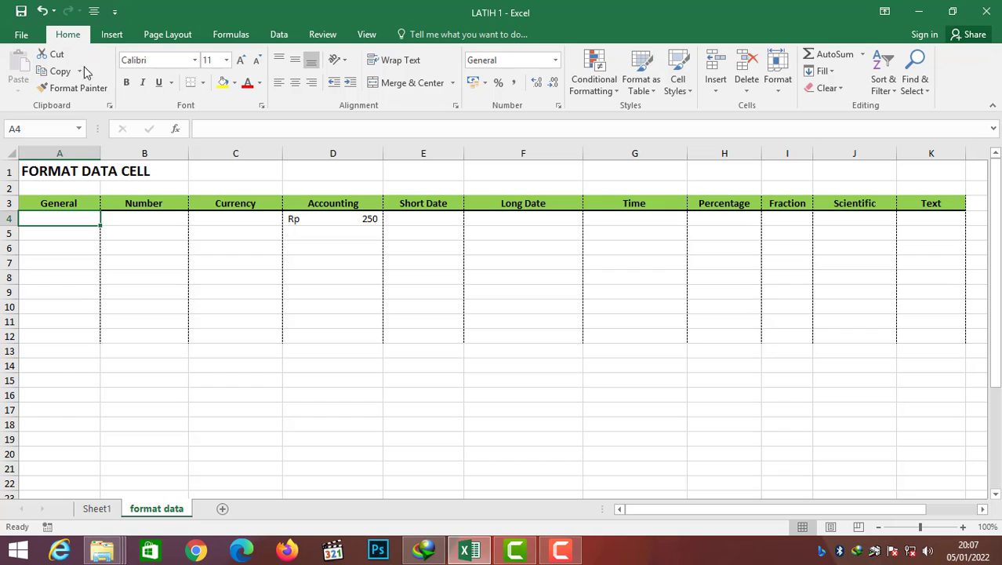
click(556, 60)
scroll(610, 141, down, 1)
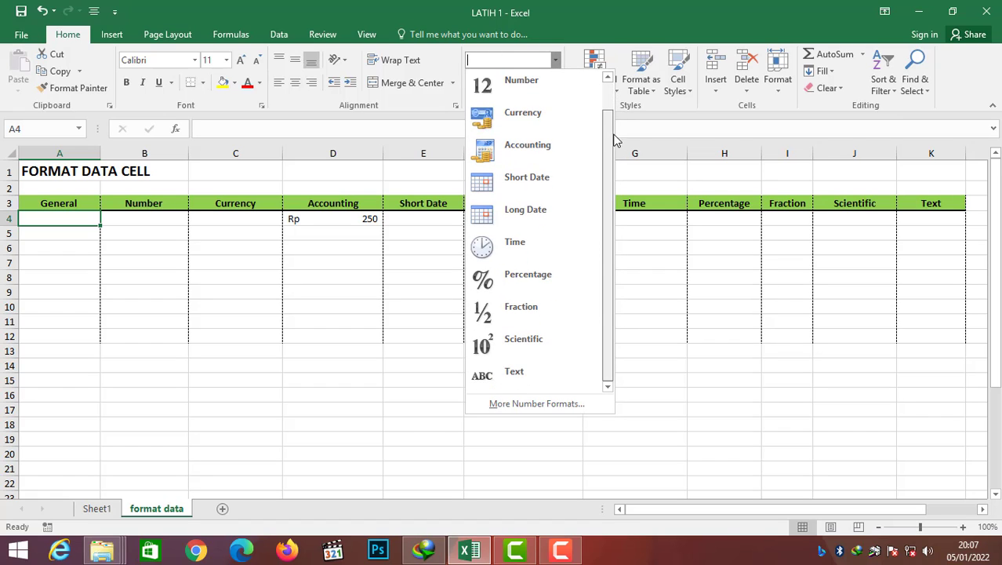
scroll(615, 149, up, 1)
scroll(611, 143, down, 1)
scroll(609, 117, up, 1)
scroll(607, 98, down, 1)
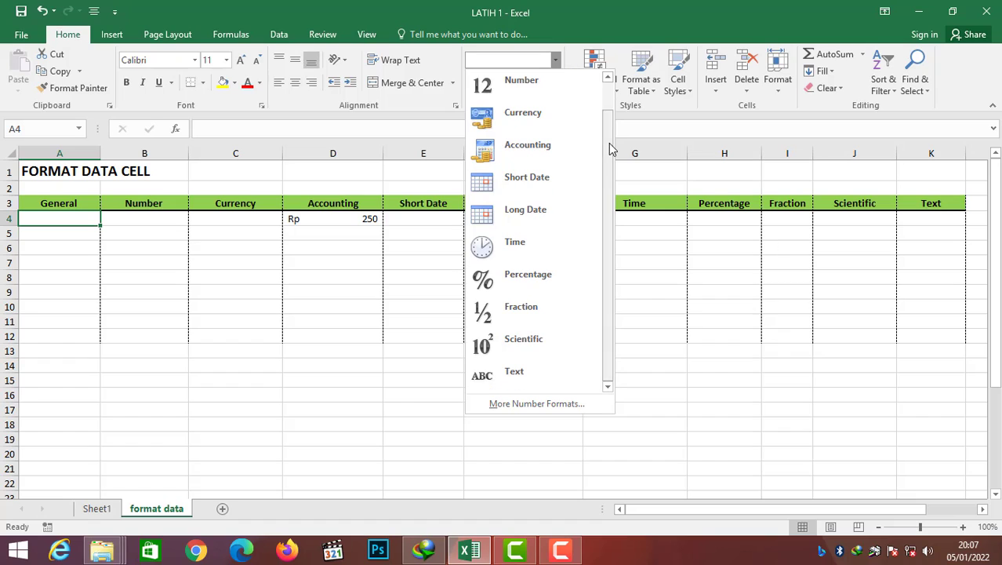
scroll(612, 149, up, 1)
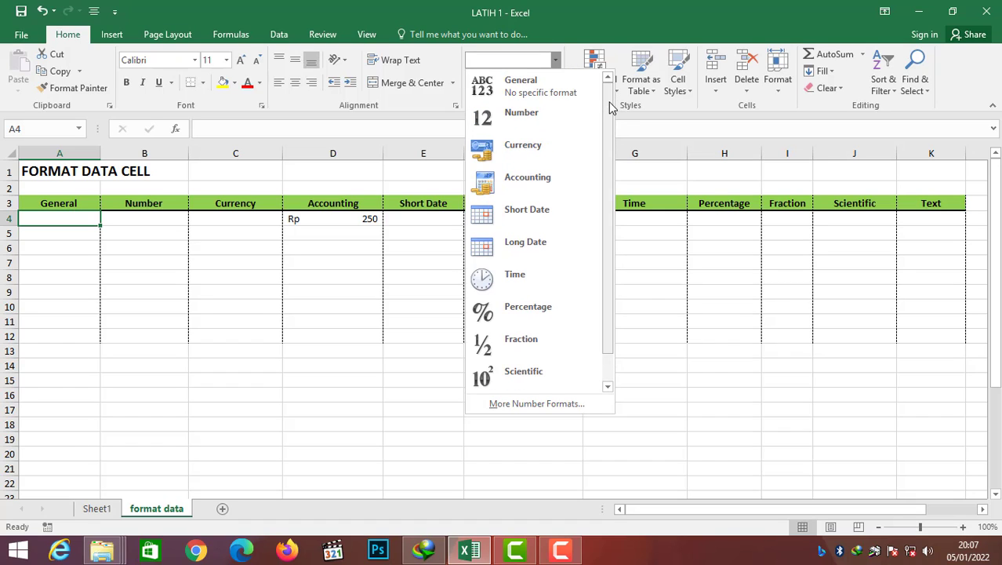
scroll(611, 147, down, 1)
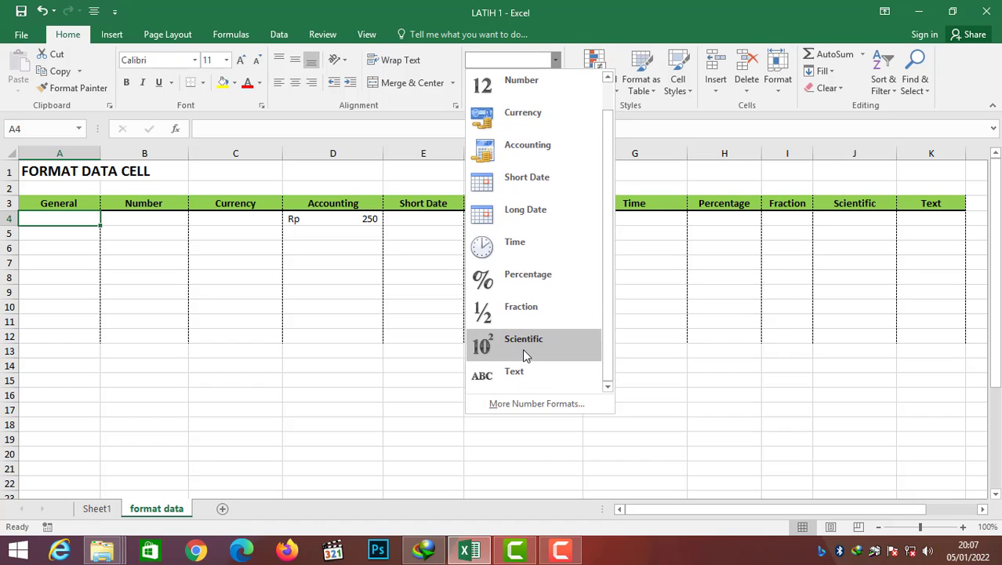
click(534, 405)
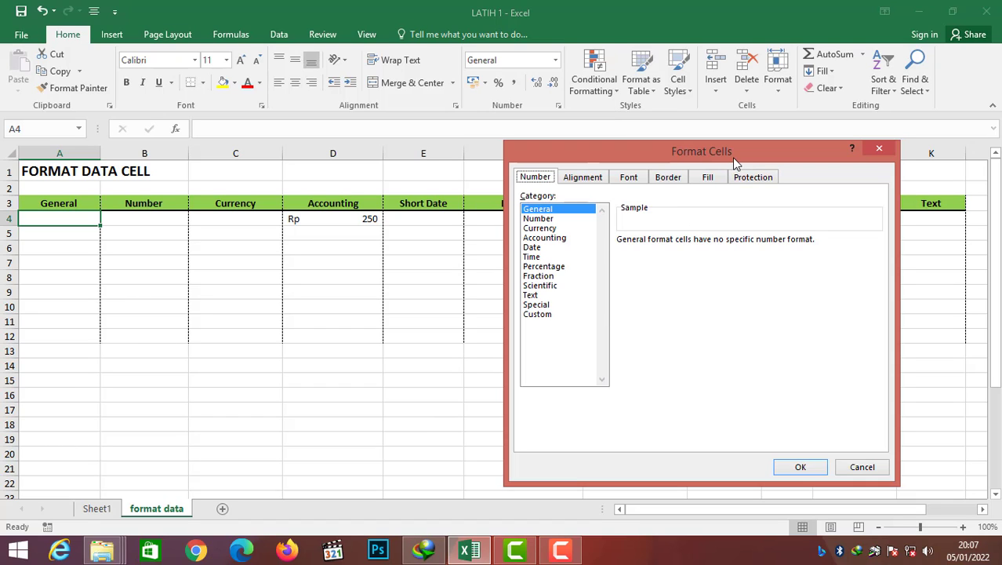
drag(738, 161, 735, 138)
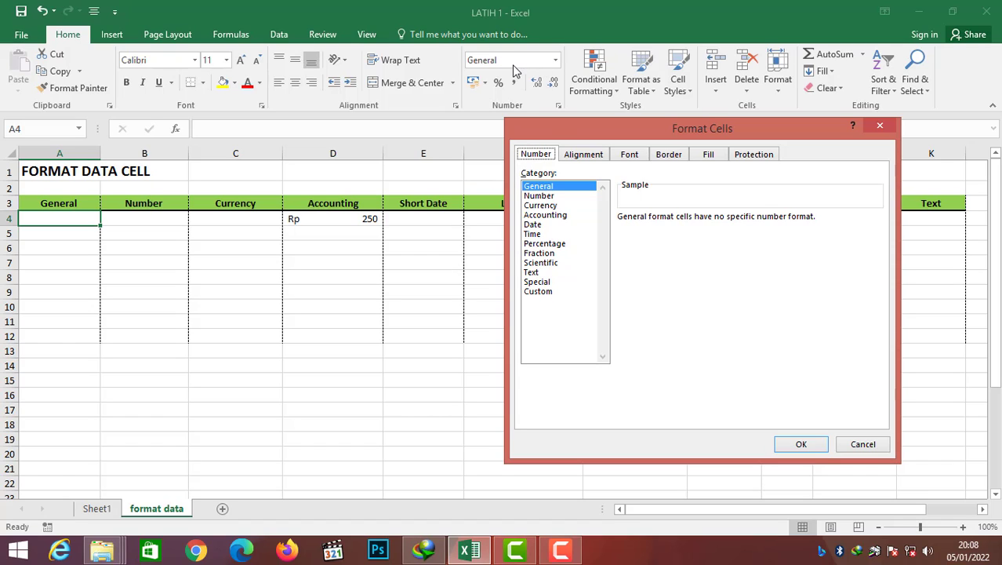
click(863, 443)
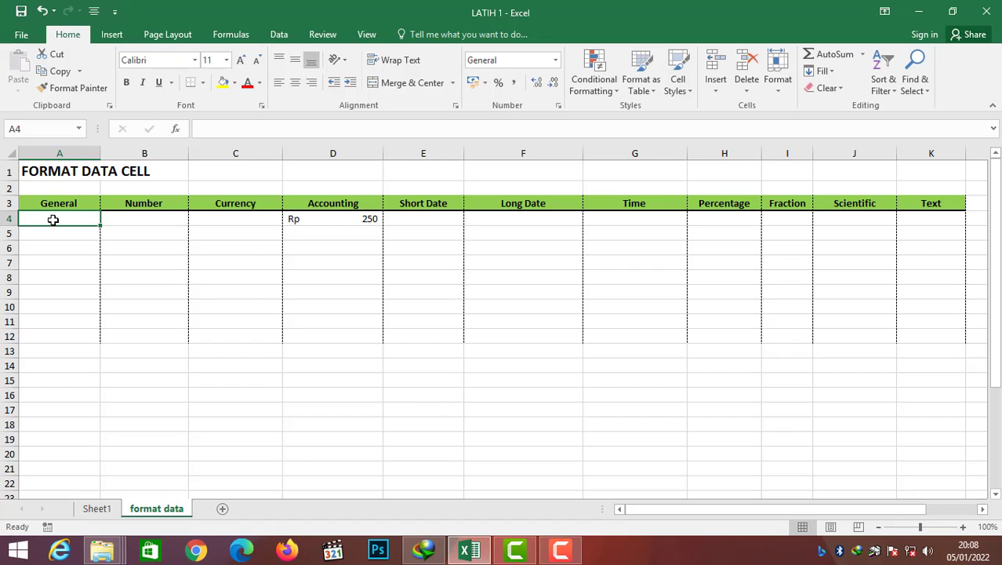
Enter 25000 in cell A4 of the General column and reselect that cell.
text(25000)
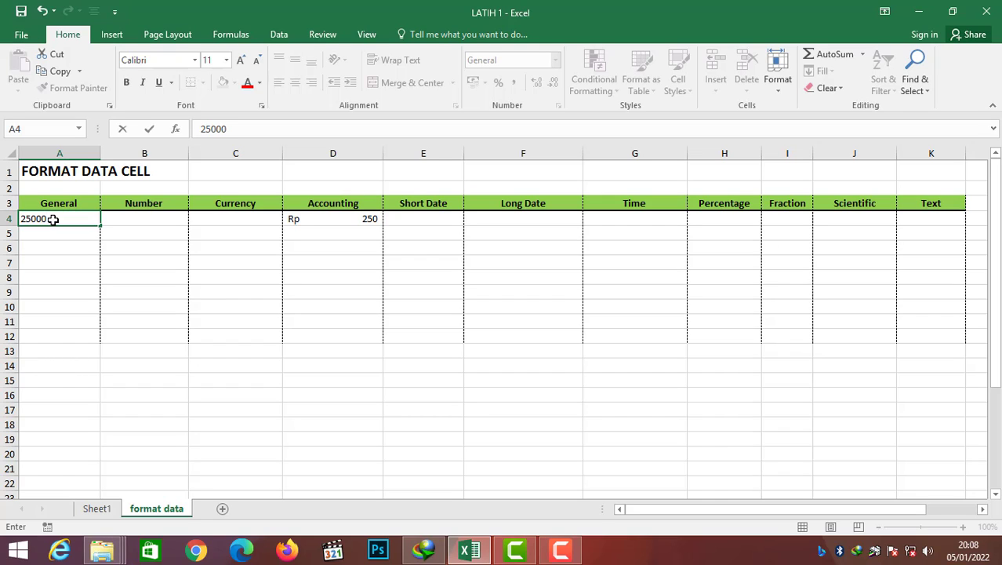
key(Return)
click(53, 219)
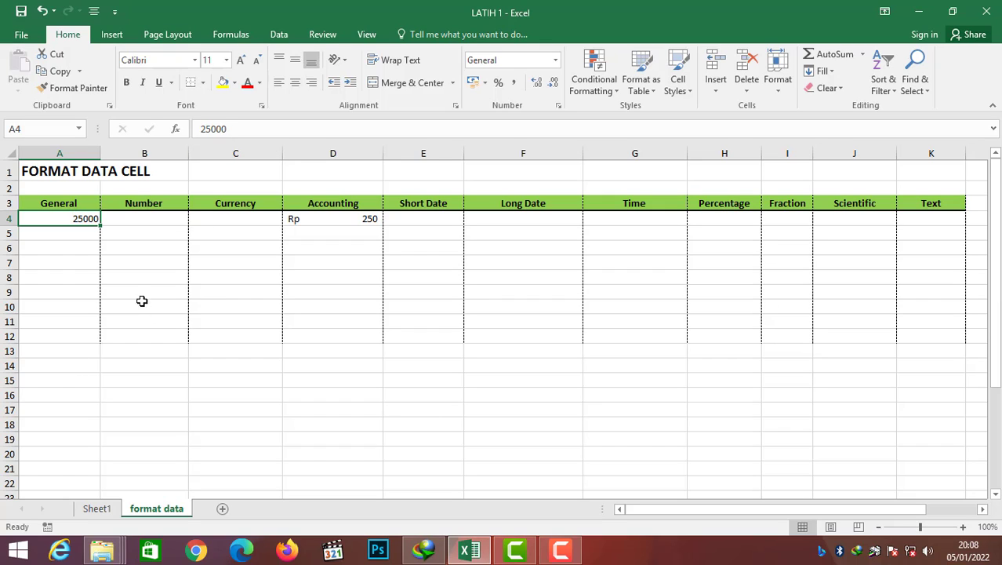
Enter 25000 in cell B4 of the Number column and reselect that cell.
click(142, 219)
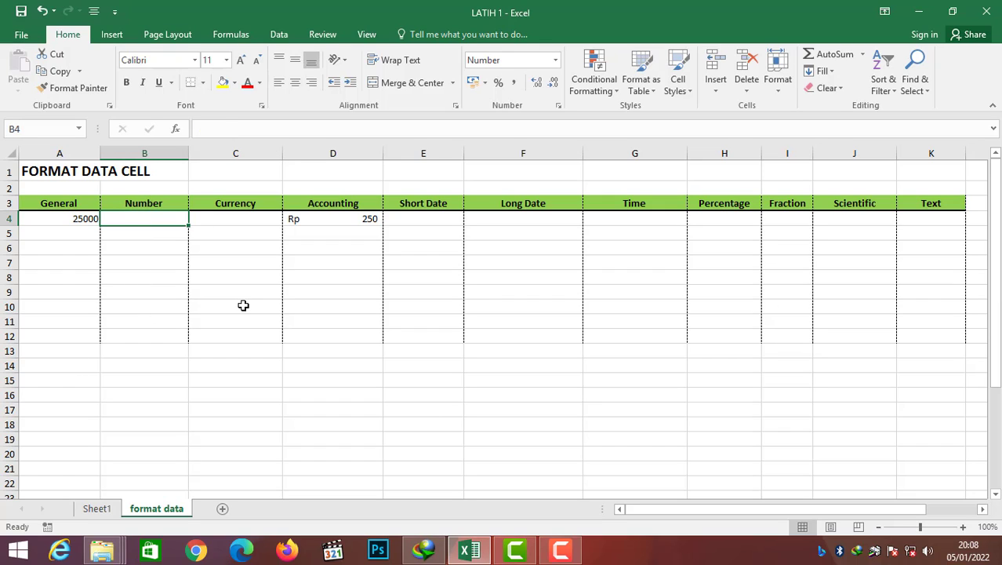
text(25000)
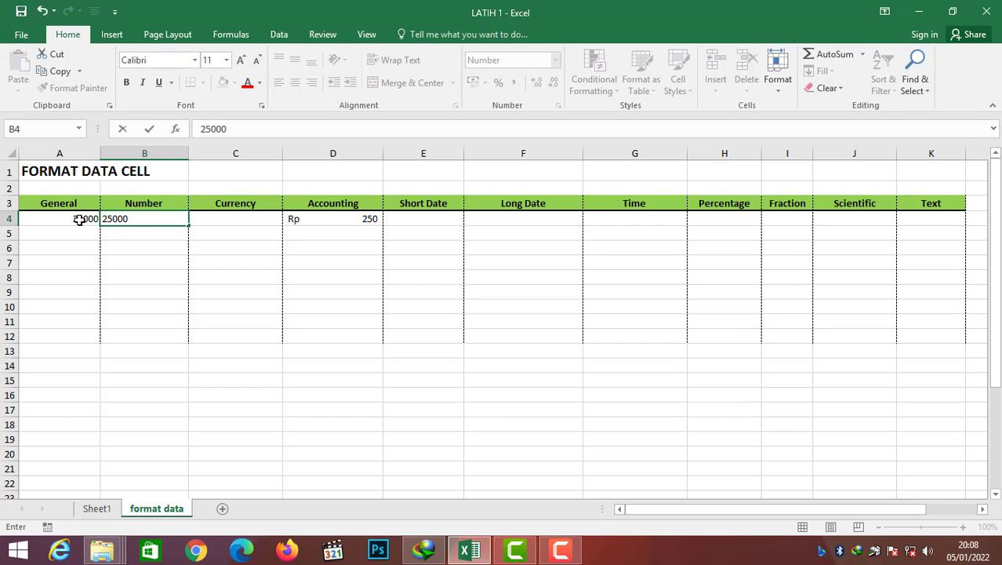
key(Return)
key(Up)
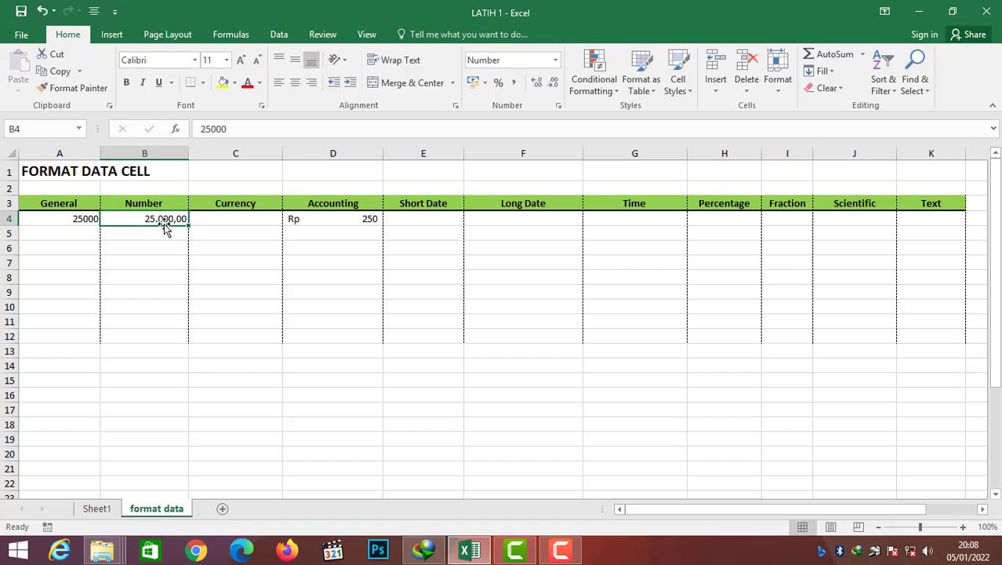
Try the 1000 separator off and on for cell B4, and apply the negative number format in red without a minus sign.
click(558, 106)
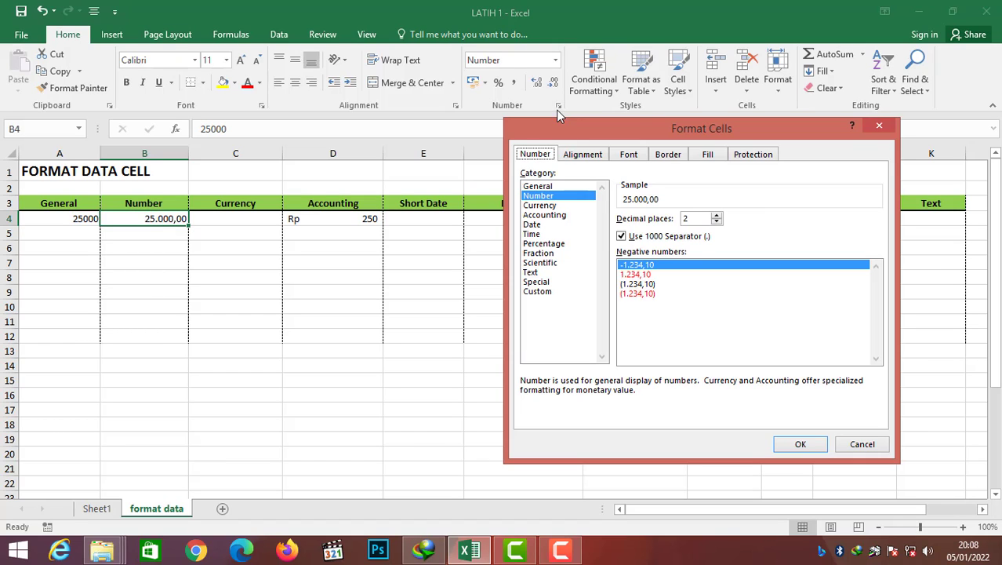
click(639, 239)
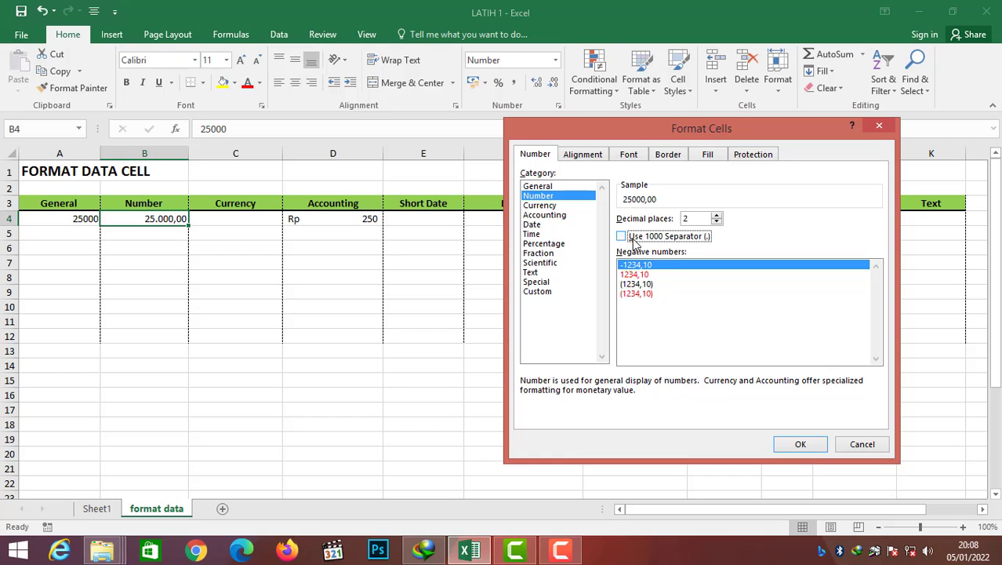
click(639, 239)
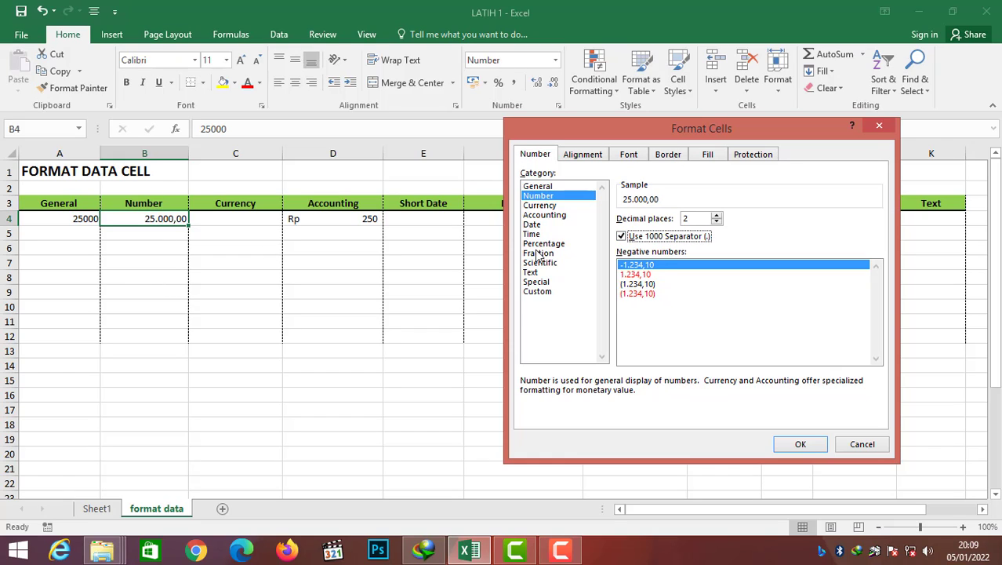
click(642, 275)
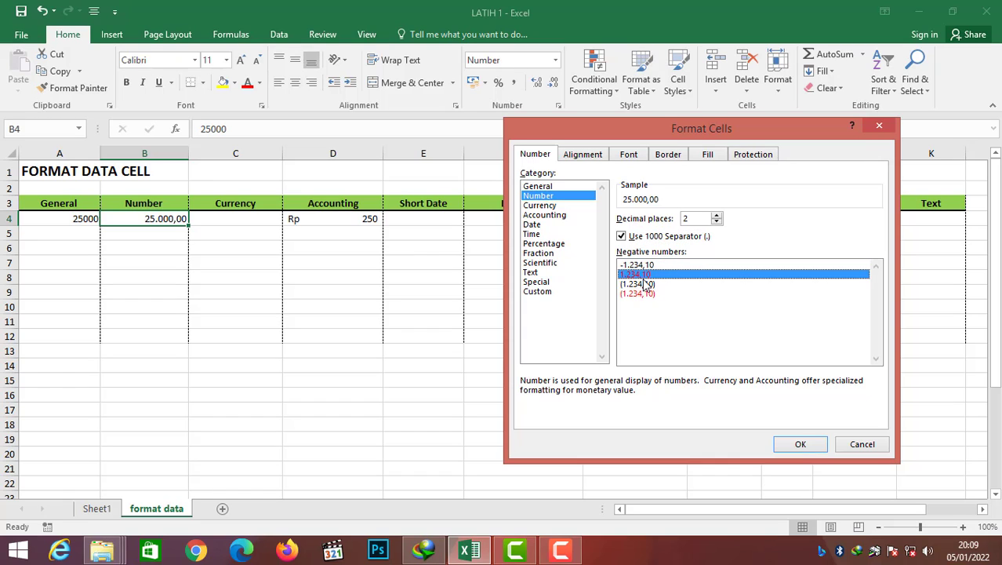
click(642, 294)
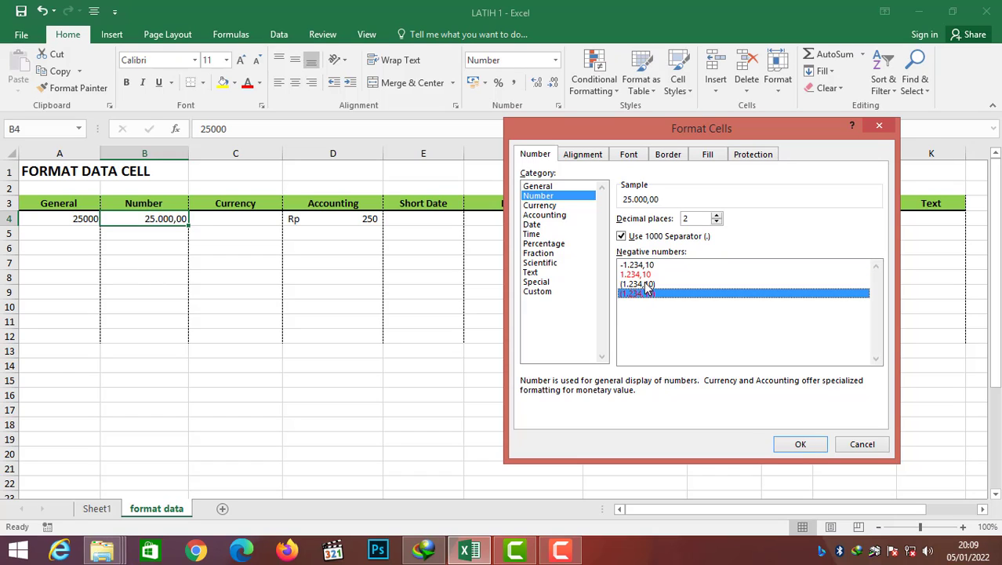
click(645, 274)
click(801, 444)
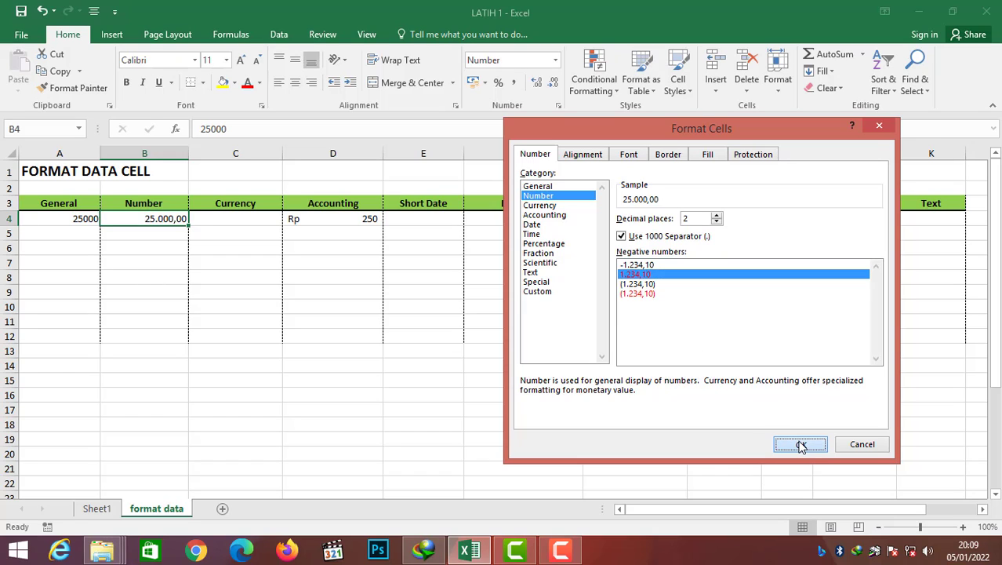
click(801, 445)
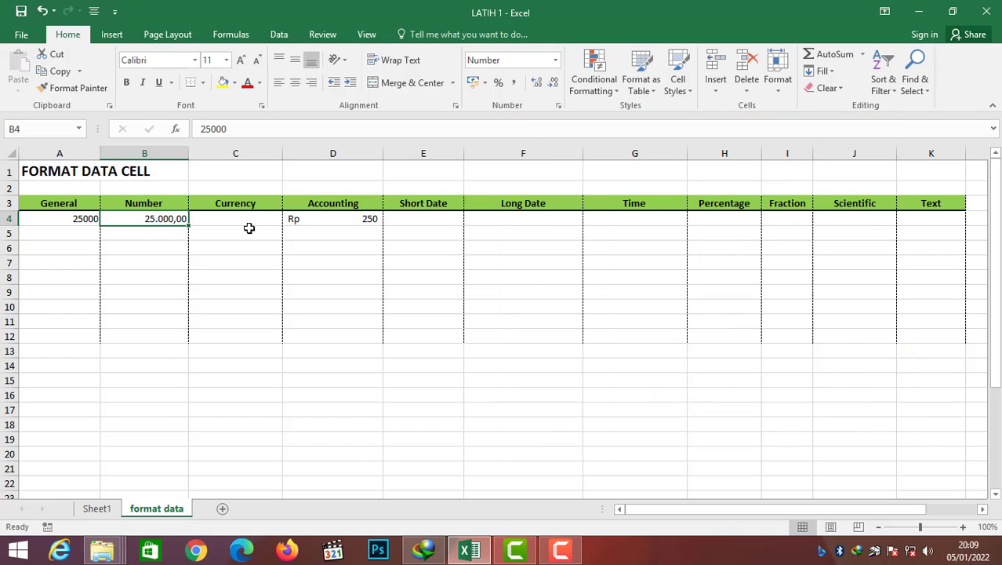
Replace the value in cell B4 of the Number column with -25000.
text(-25000)
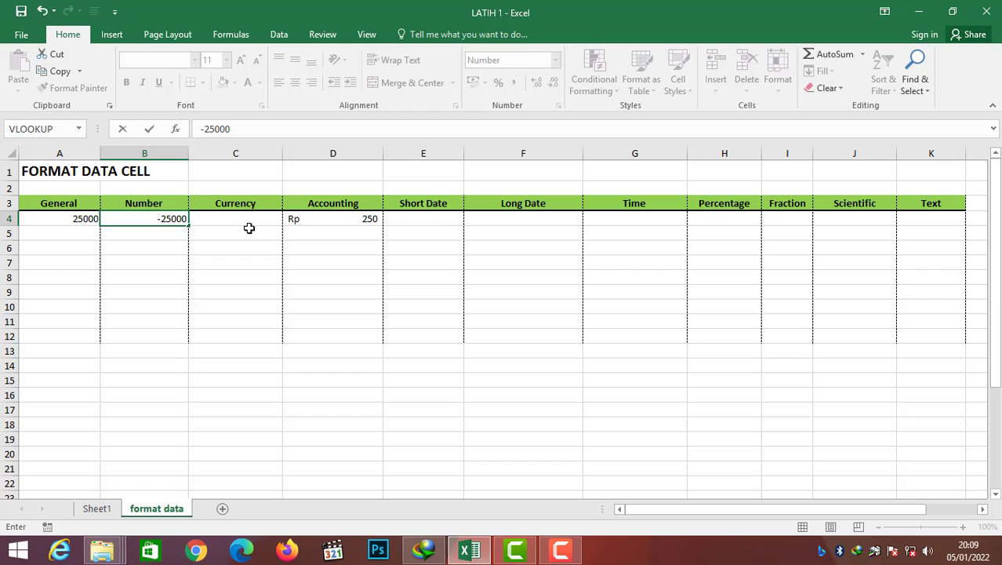
key(Return)
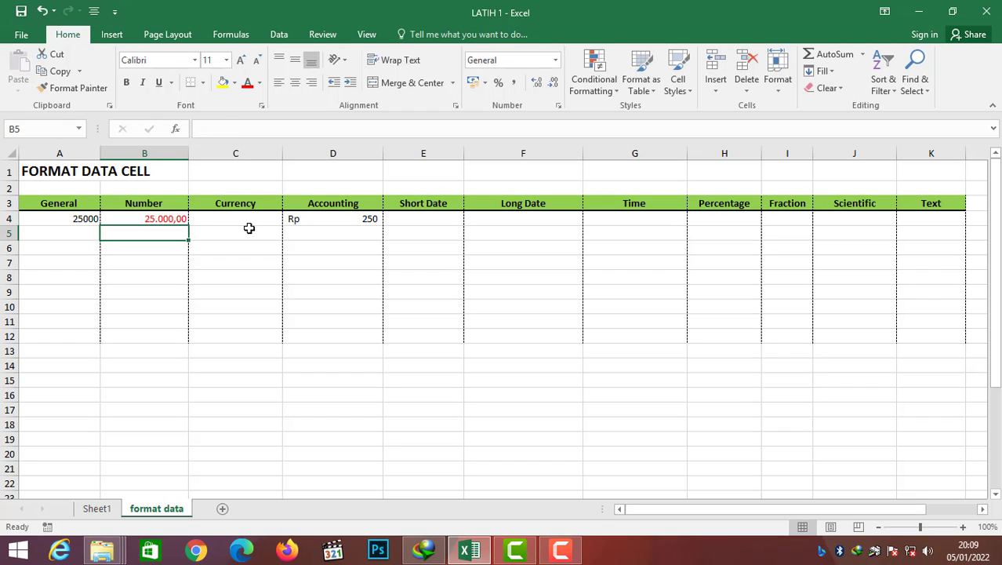
key(Up)
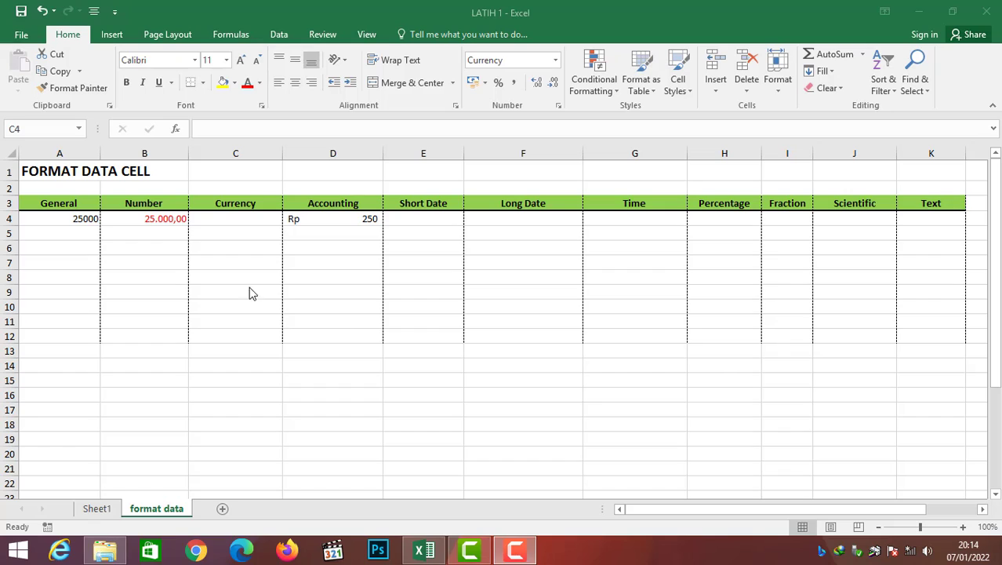
Enter 25000 in cell C4 of the Currency column and reselect that cell.
click(237, 220)
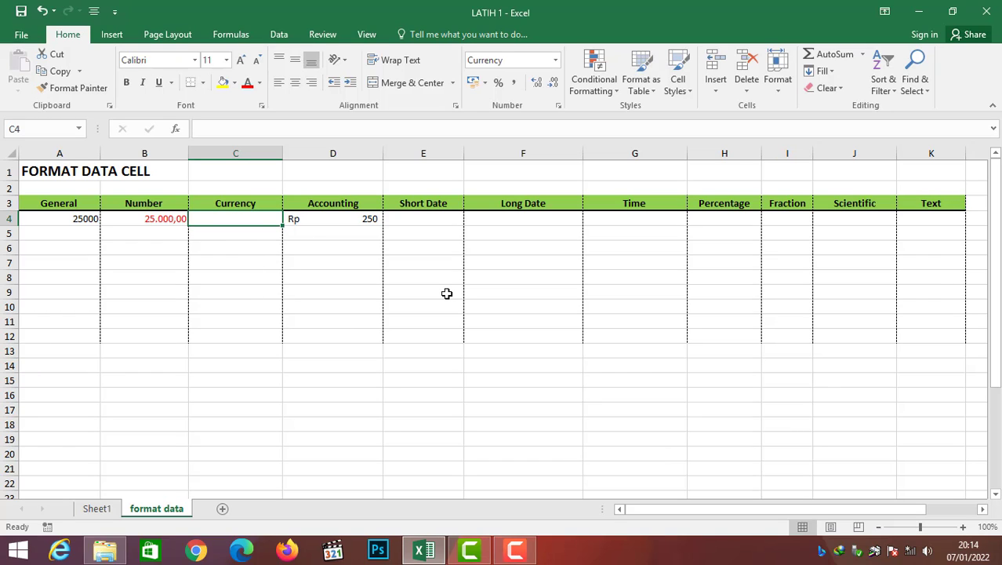
text(25000)
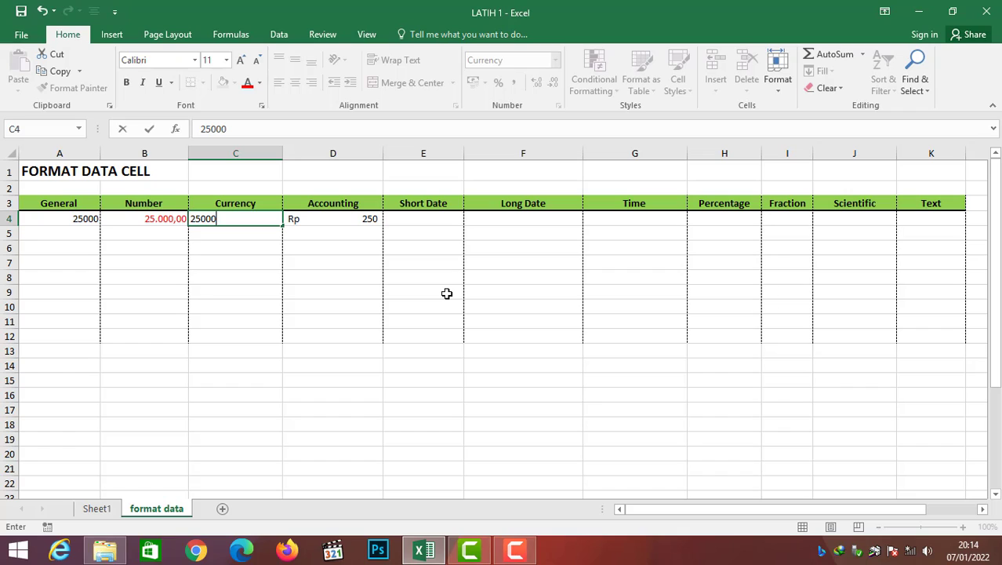
key(Return)
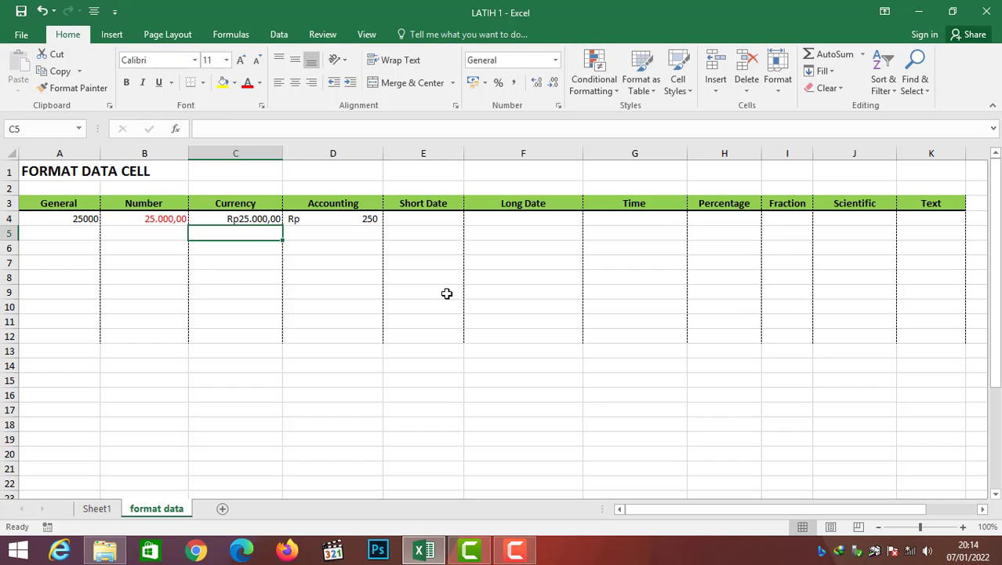
key(Up)
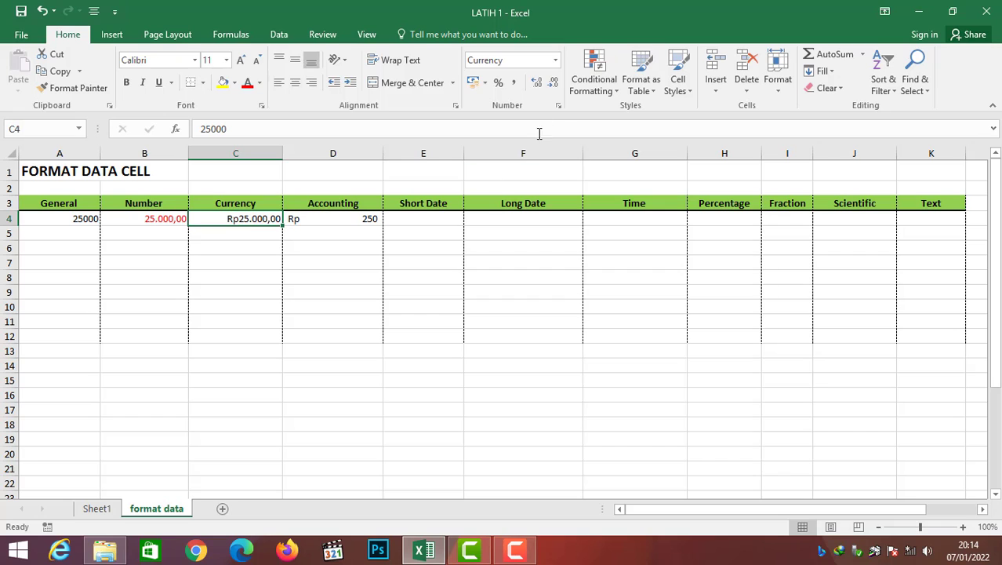
Try four decimal places in the Currency format of cell C4, then return to two.
click(558, 106)
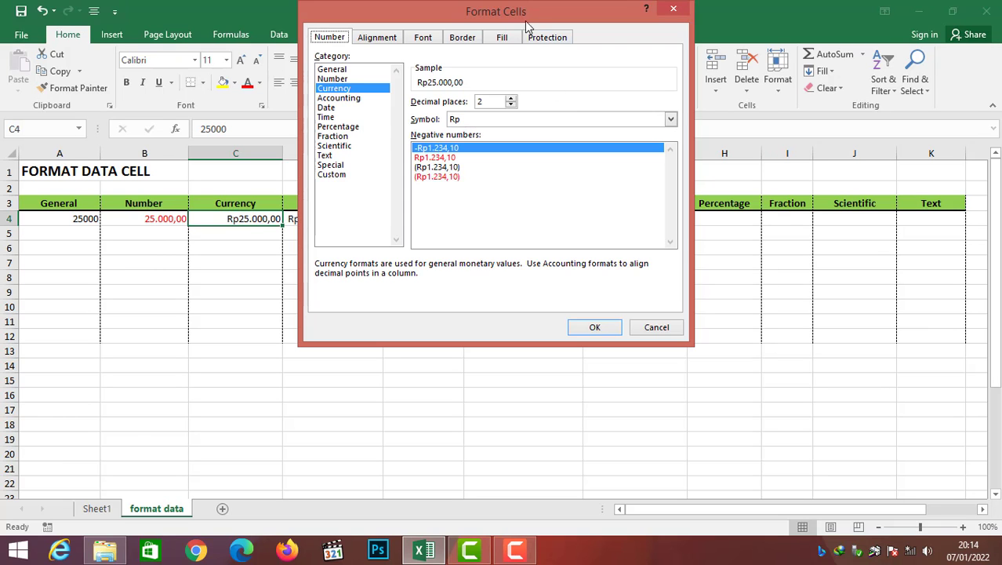
drag(607, 144, 618, 152)
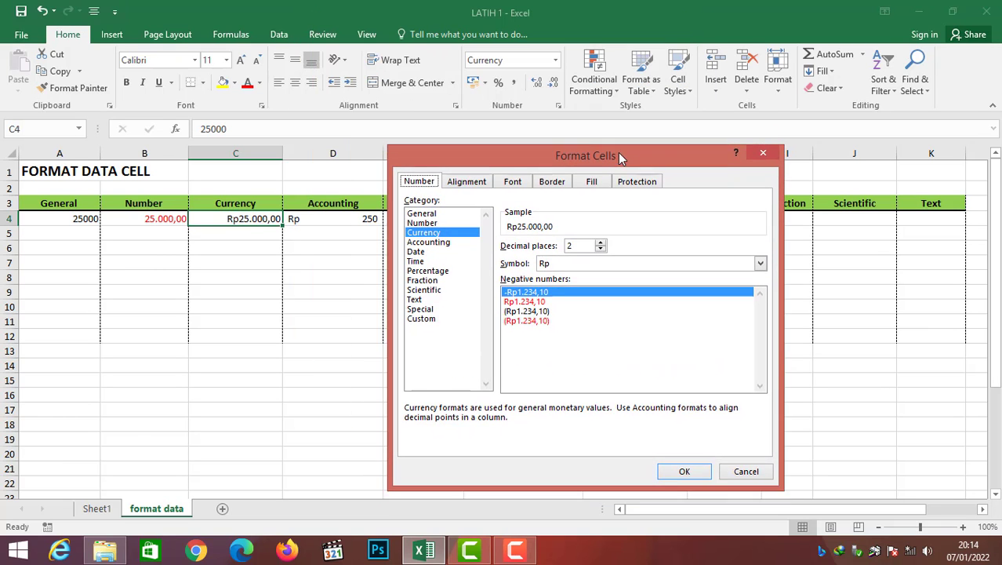
click(599, 239)
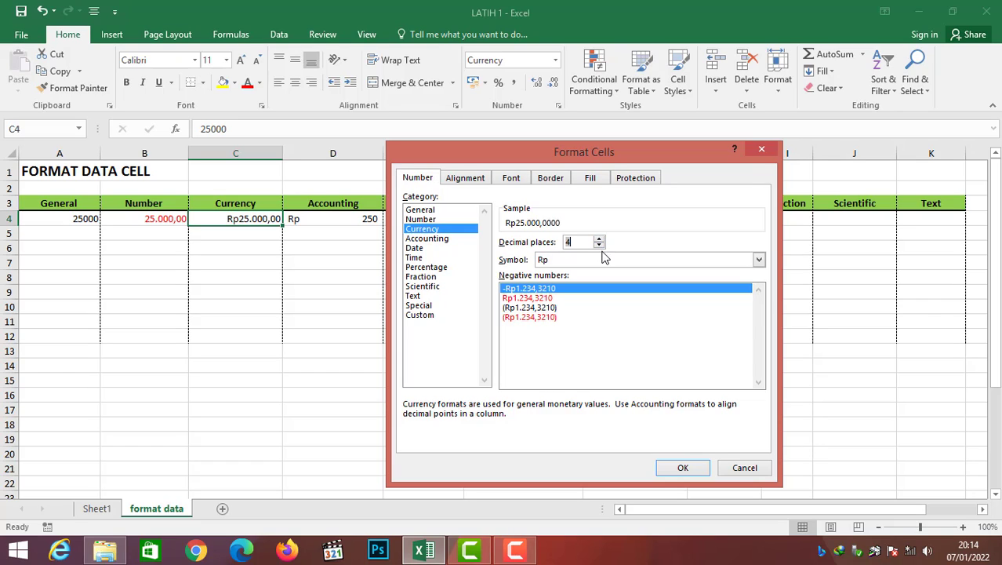
click(599, 245)
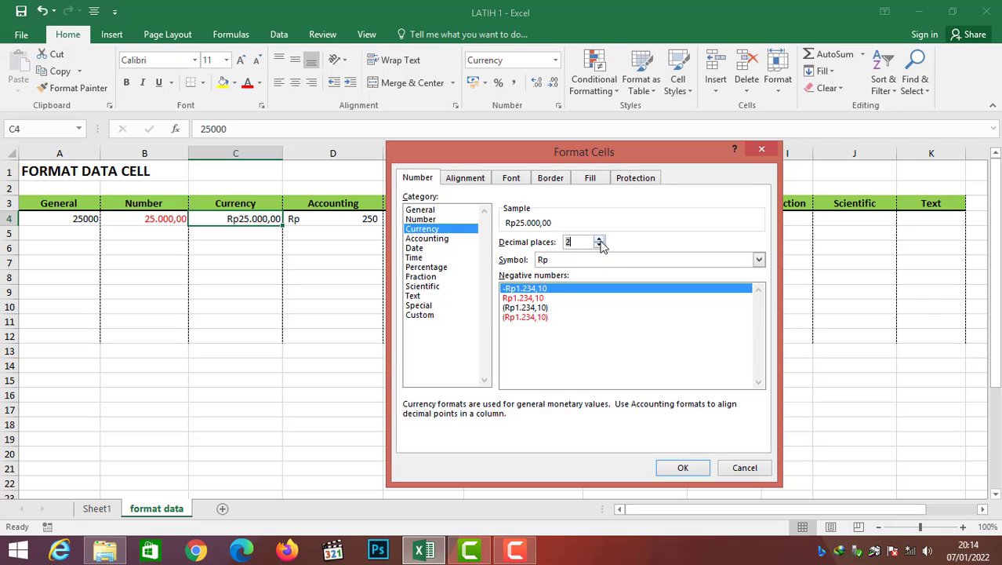
click(599, 240)
click(599, 246)
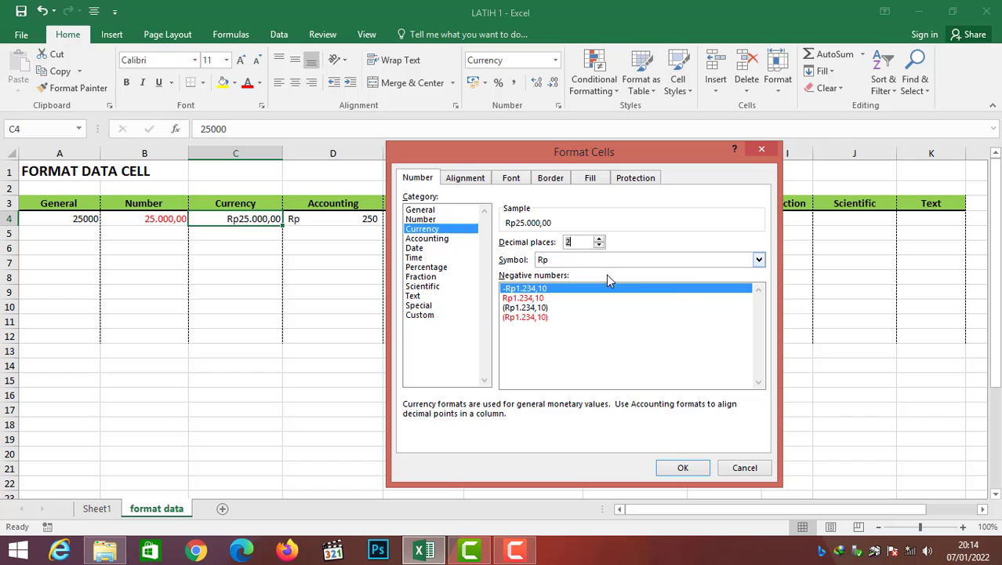
Browse the currency symbols available for cell C4 and keep Rp as its symbol.
click(759, 259)
scroll(730, 311, down, 15)
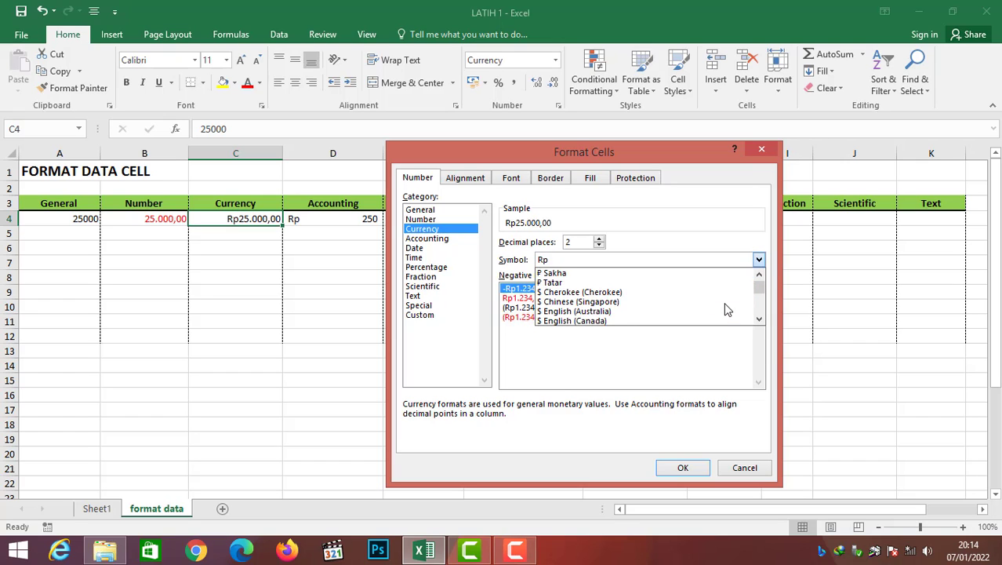
scroll(725, 306, down, 20)
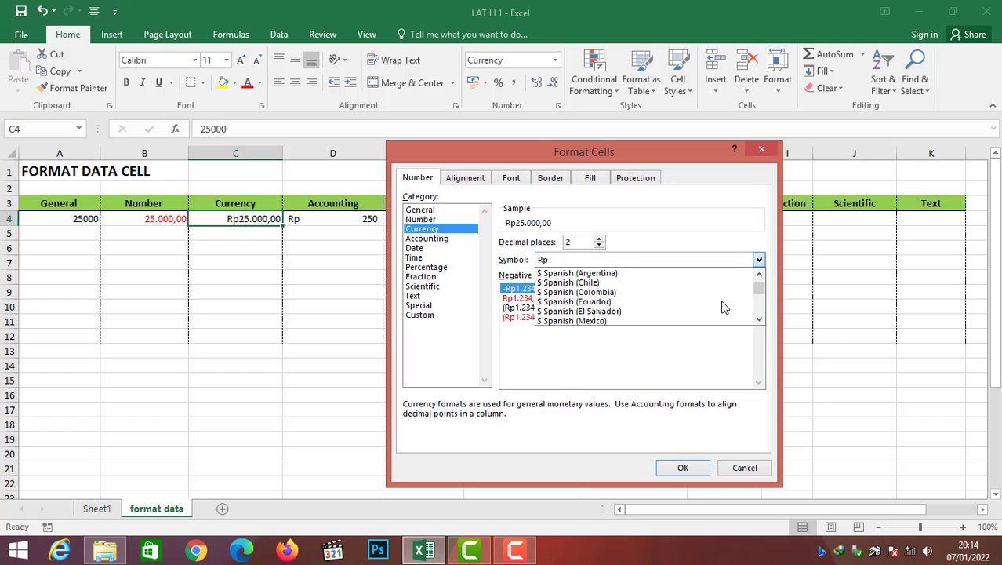
click(719, 234)
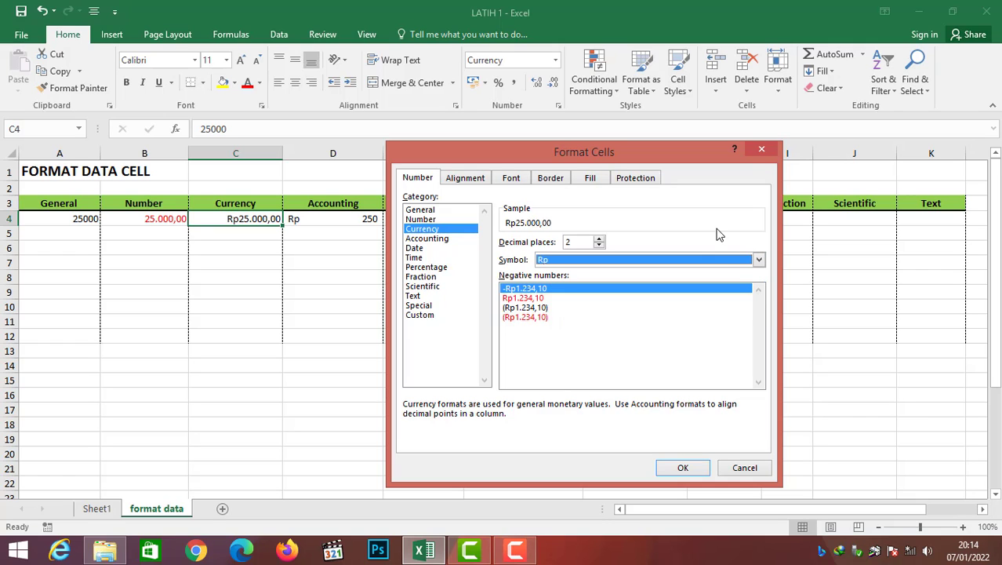
drag(486, 161, 538, 153)
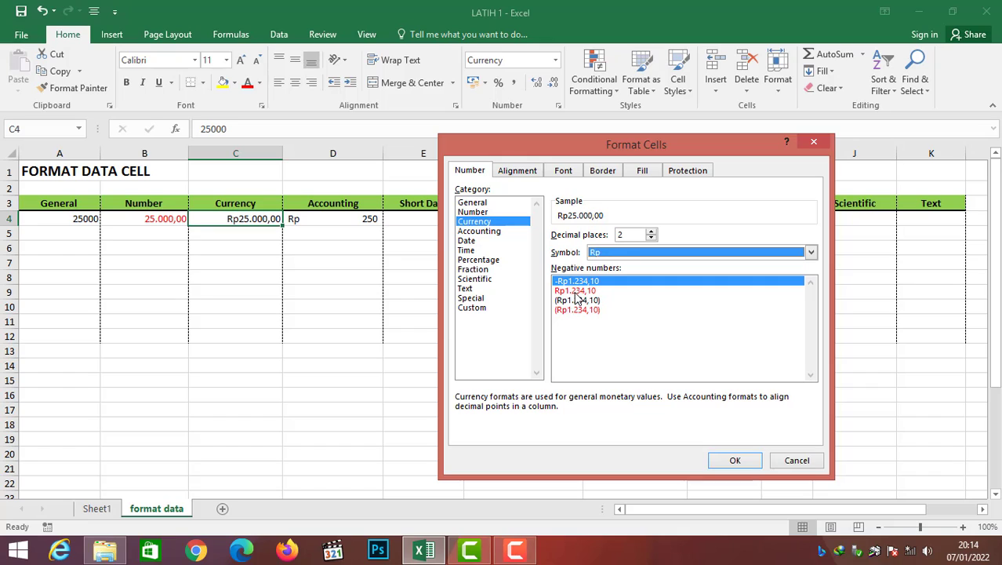
click(732, 465)
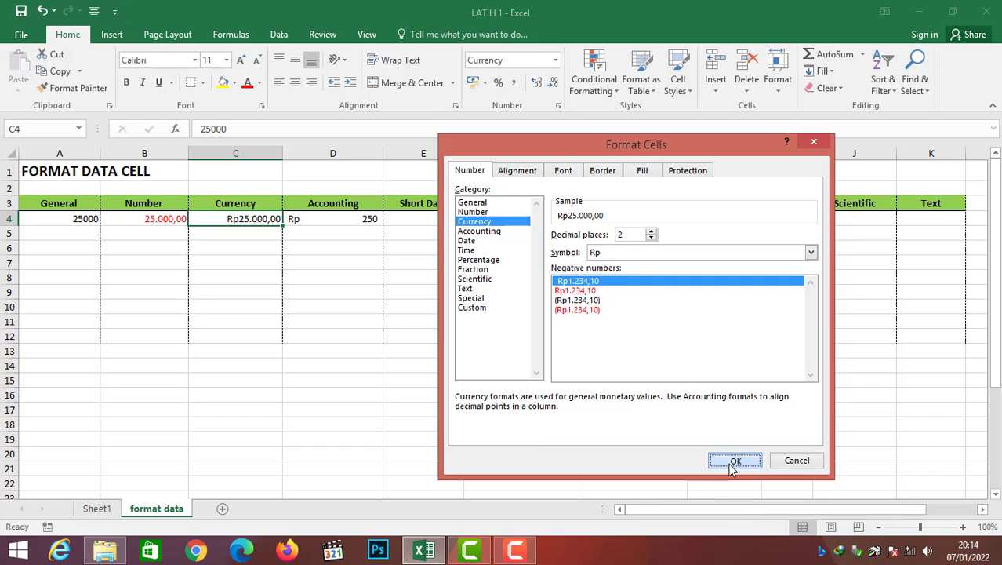
Try different decimal places in the Accounting format of cell D4, ending with two.
click(318, 221)
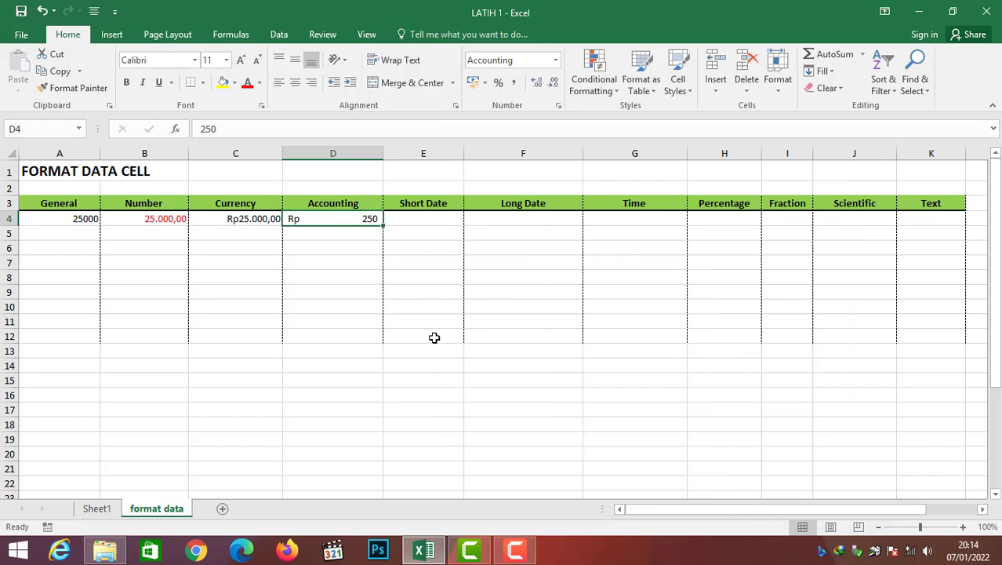
click(254, 220)
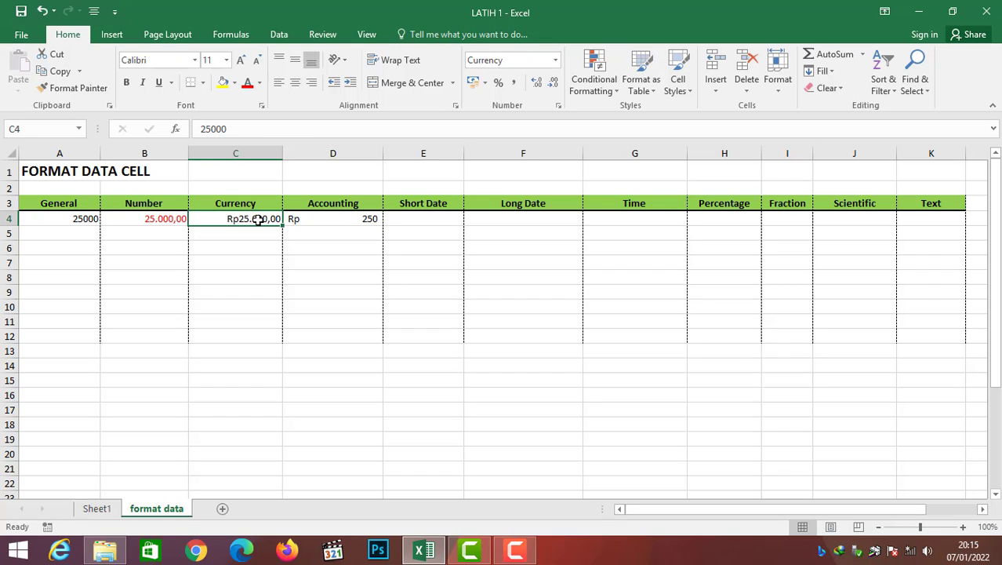
click(338, 218)
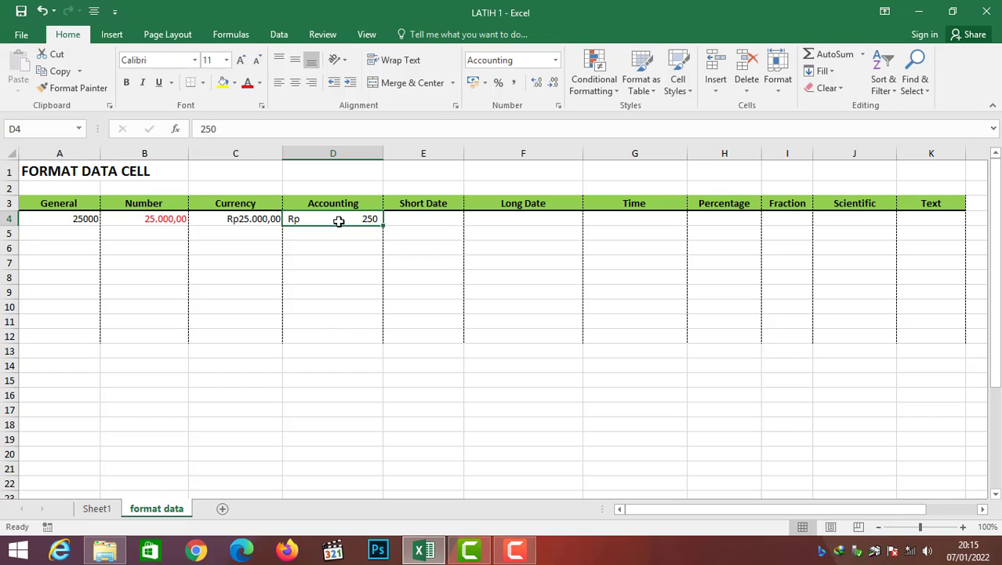
click(558, 105)
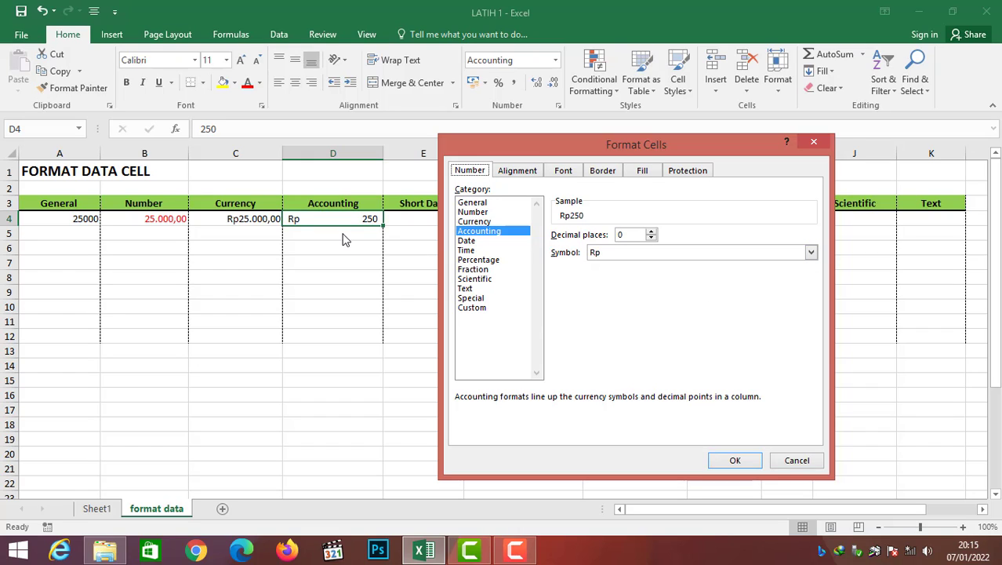
click(651, 232)
click(651, 232)
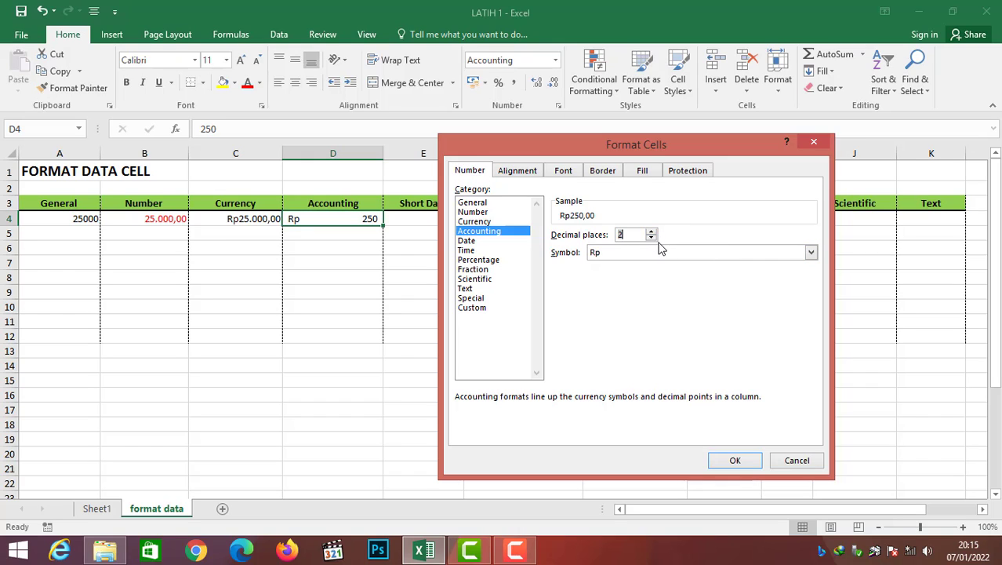
click(651, 237)
click(651, 237)
click(651, 238)
click(620, 235)
Browse the currency symbols for the Accounting format of cell D4 and discard the format changes.
click(811, 252)
drag(813, 273, 817, 292)
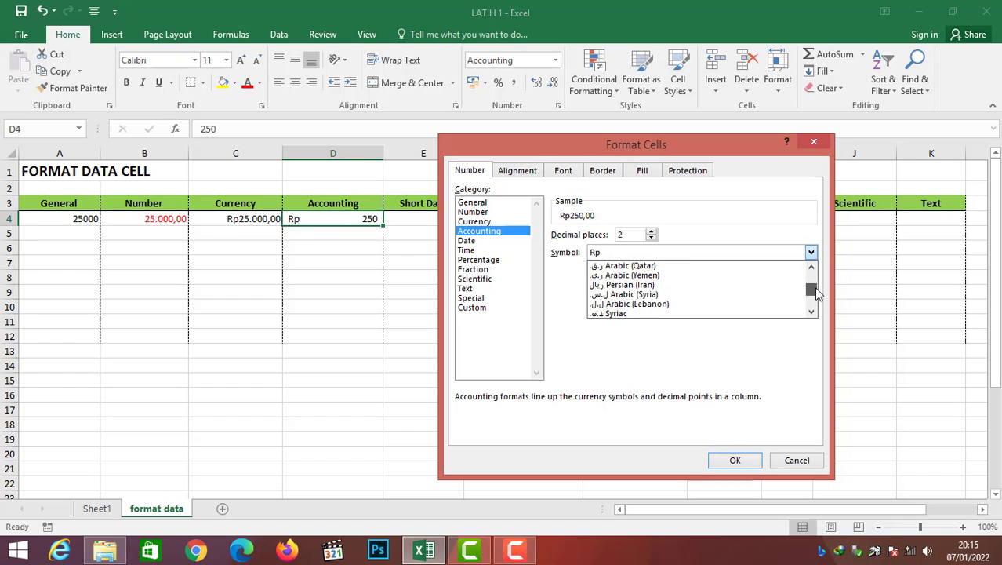
click(790, 220)
click(797, 461)
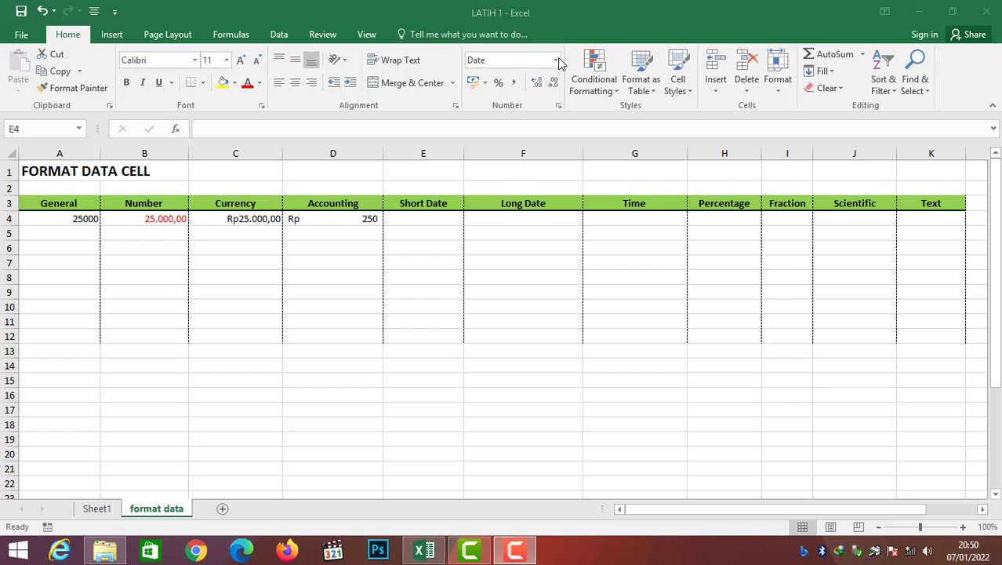
Enter the date 25/05/2005 in cell E4 of the Short Date column.
click(415, 225)
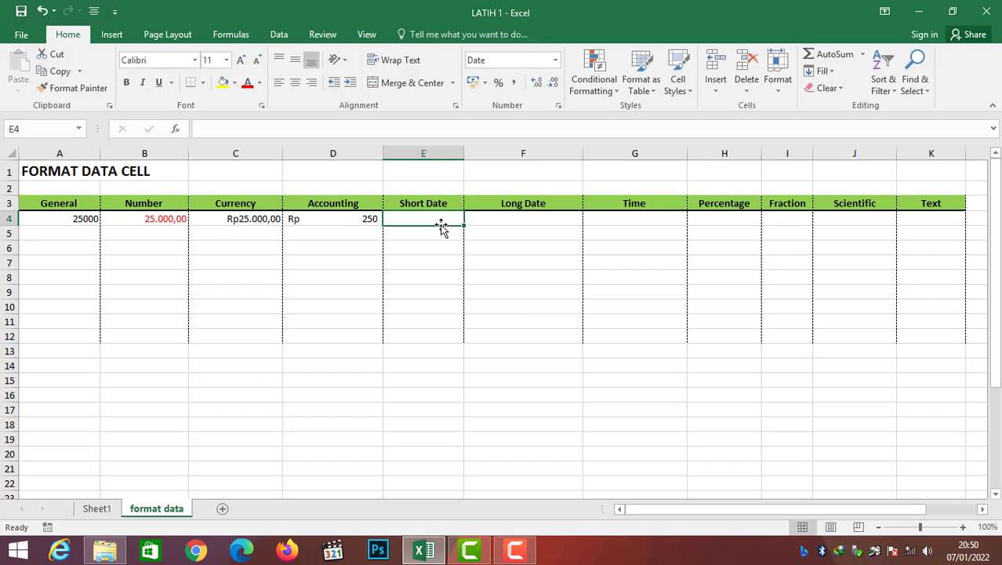
text(25/)
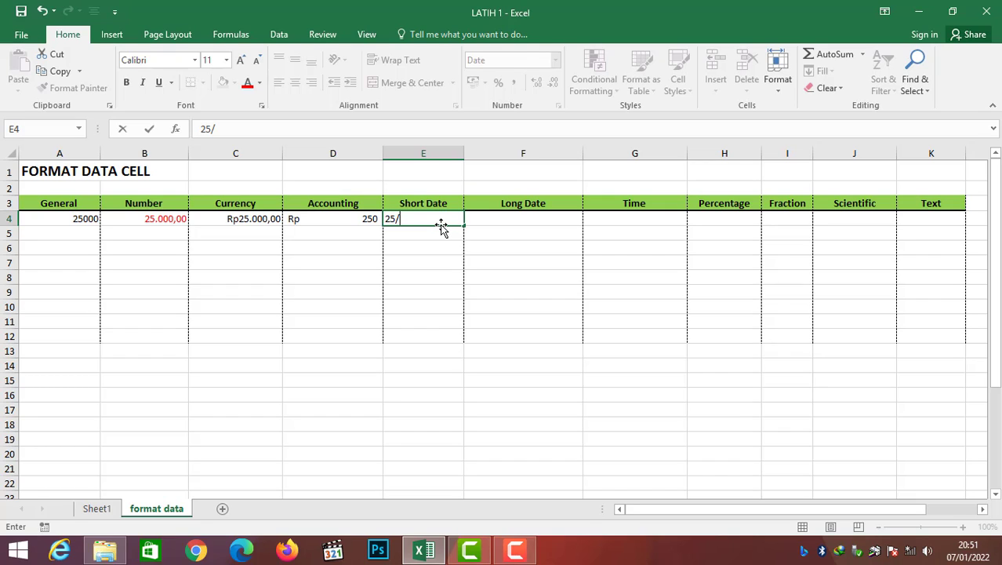
text(05/2005)
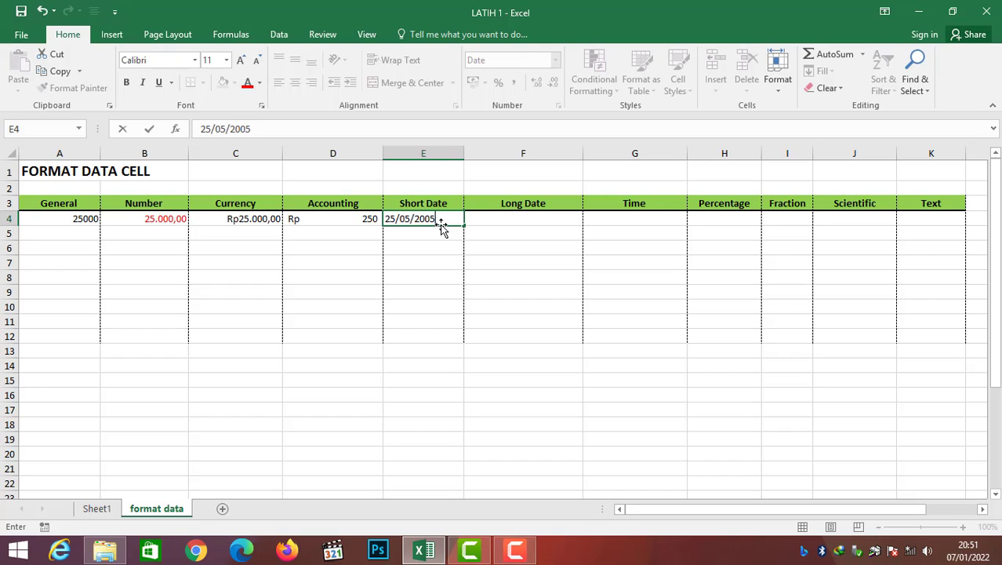
key(Return)
Enter the date 25/05/2005 in cell E5 of the Short Date column and reselect that cell.
text(25)
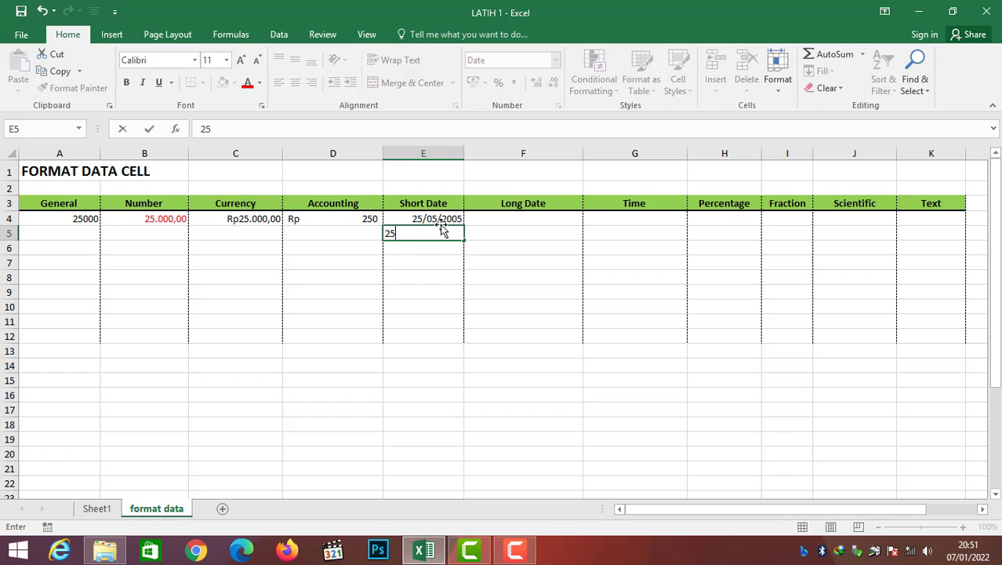
text(/05/20)
text(05-2005)
key(Return)
click(443, 230)
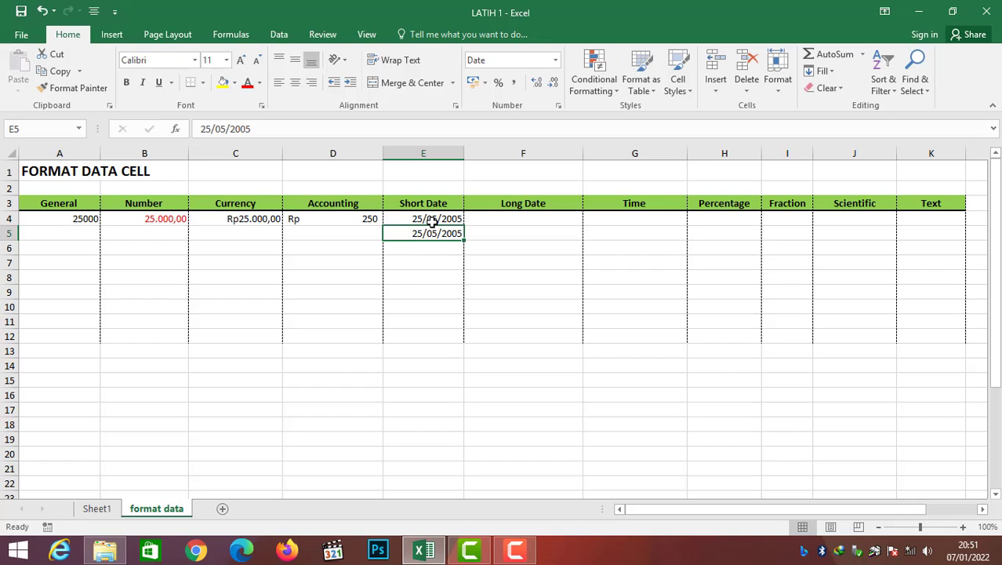
Enter the date 25/05/2005 in cell F4 of the Long Date column and reselect that cell.
click(500, 219)
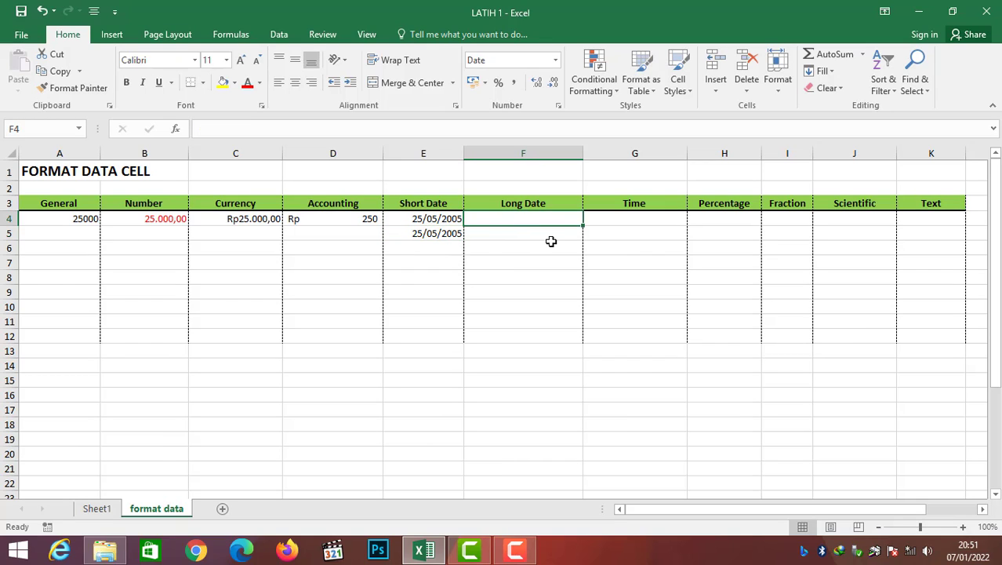
text(25)
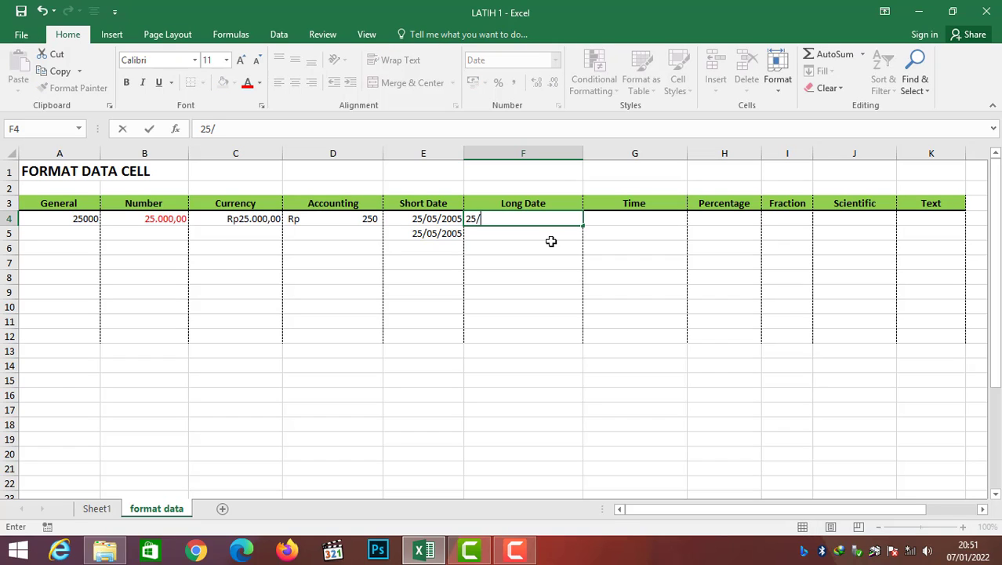
text(/05/2005)
key(Return)
key(Up)
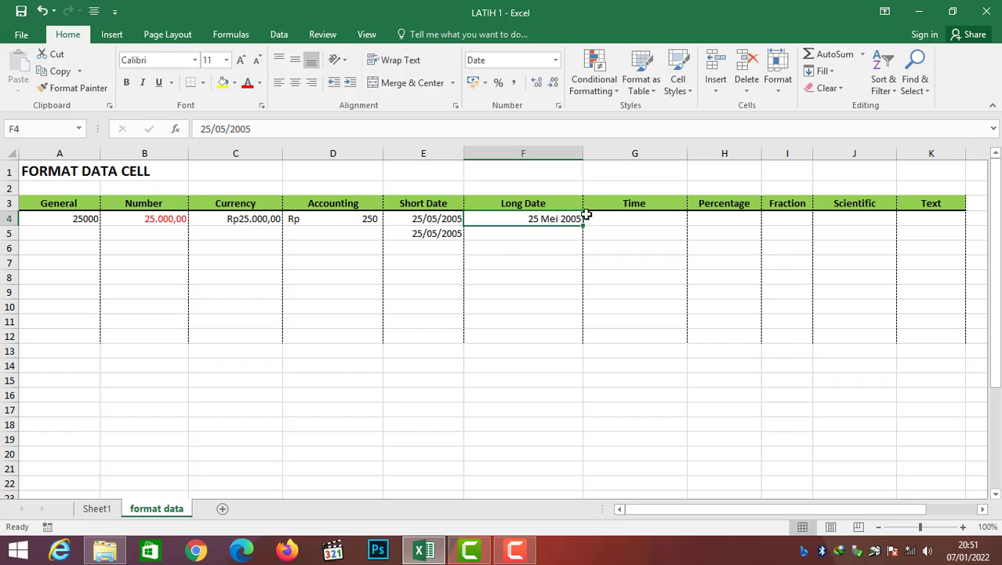
Enter the date as 25-05-2005 in cell F5 of the Long Date column and reselect that cell.
click(533, 234)
text(25)
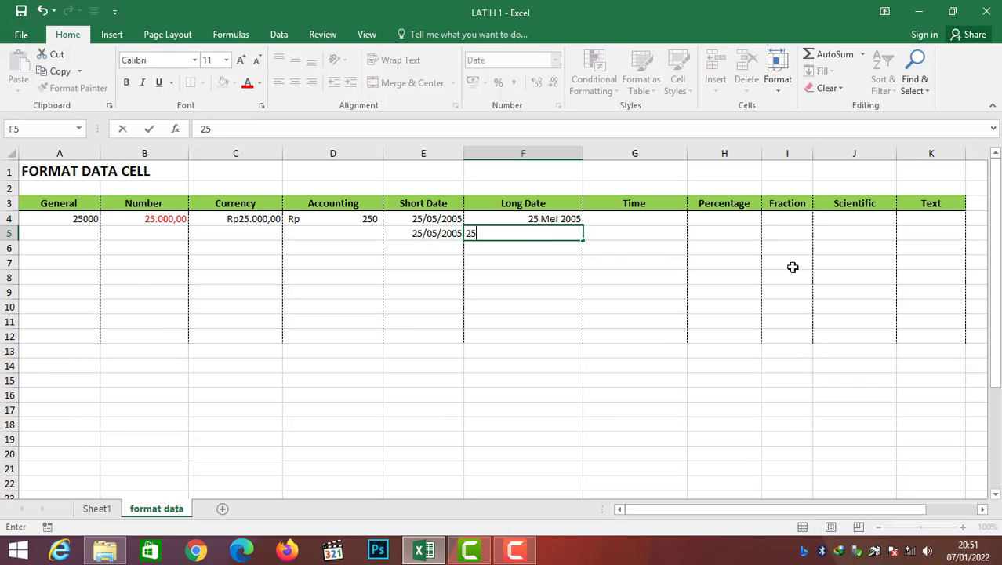
text(-05-2005)
key(Return)
key(Up)
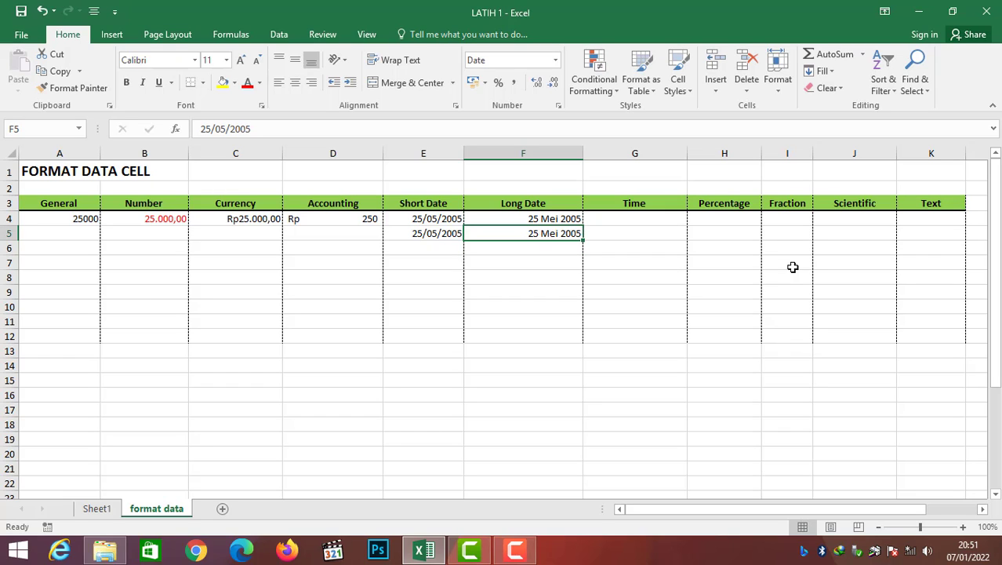
Enter the time 21:02:00 in cell G4 of the Time column and reselect that cell.
click(641, 224)
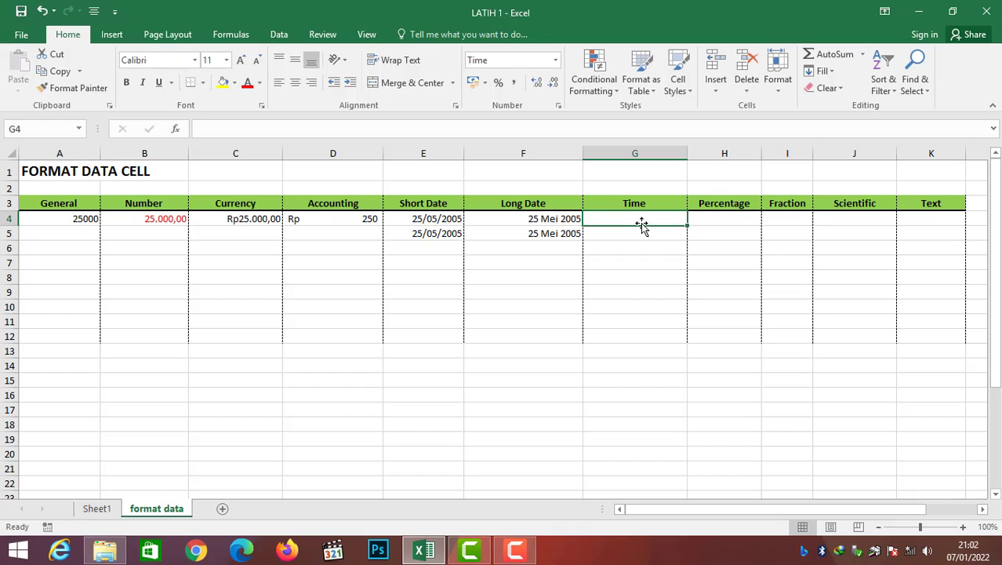
text(25)
key(BackSpace)
text(1)
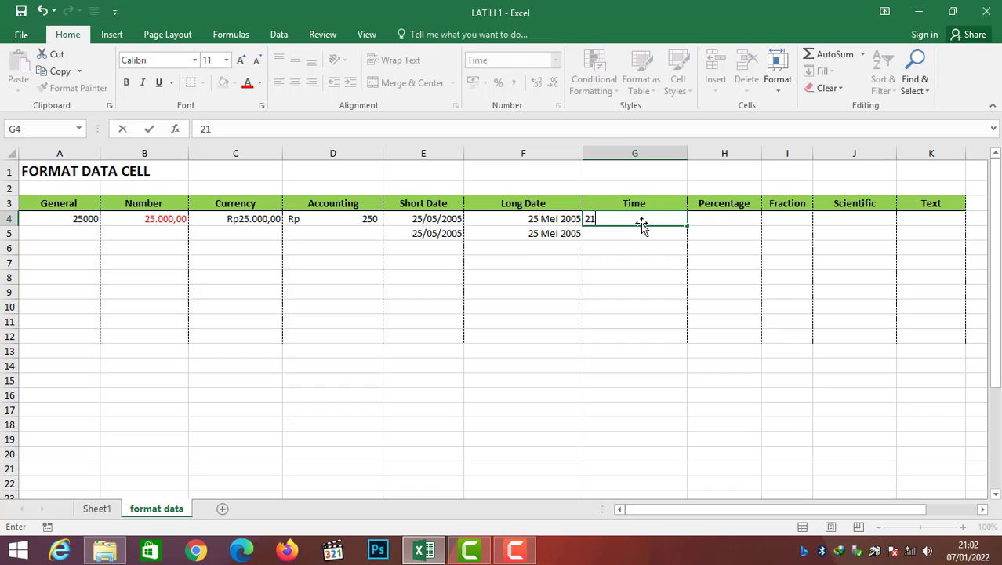
text(:02:00)
key(Return)
click(641, 223)
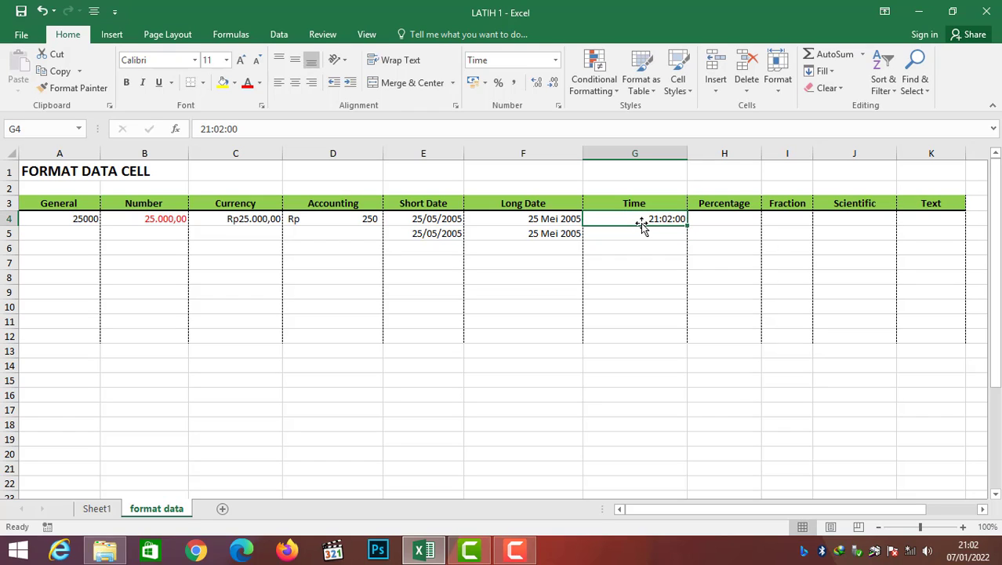
Enter 25% in cell H4 of the Percentage column and reselect that cell.
key(Right)
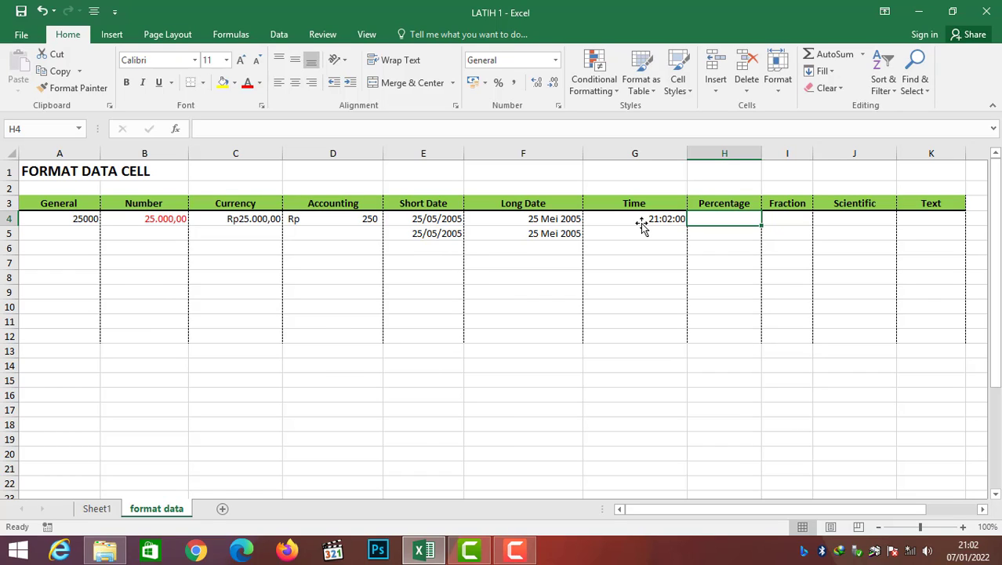
text(25)
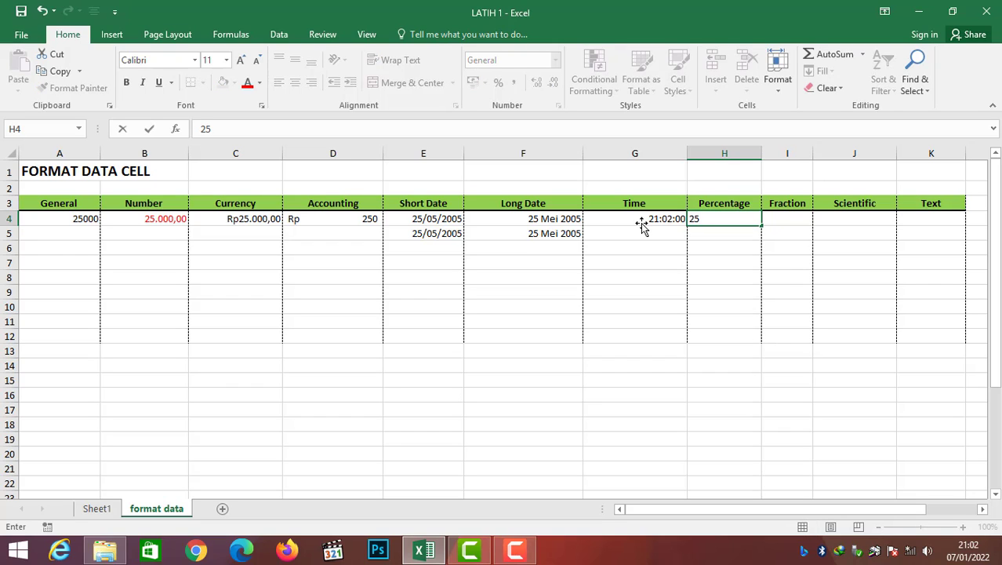
text(%)
key(Return)
key(Up)
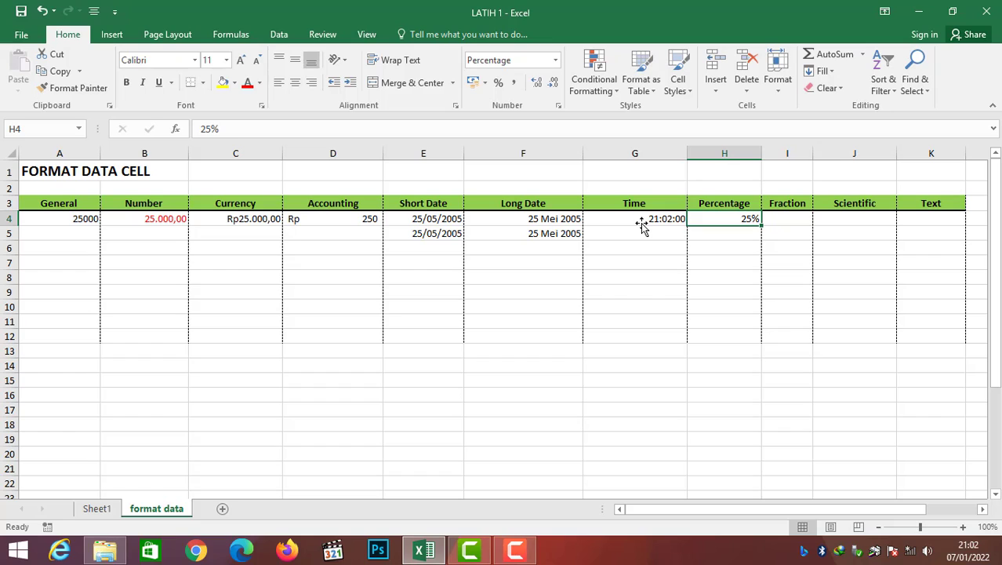
Apply the Percentage number format to cells H4:H5 of the Percentage column.
key(Down)
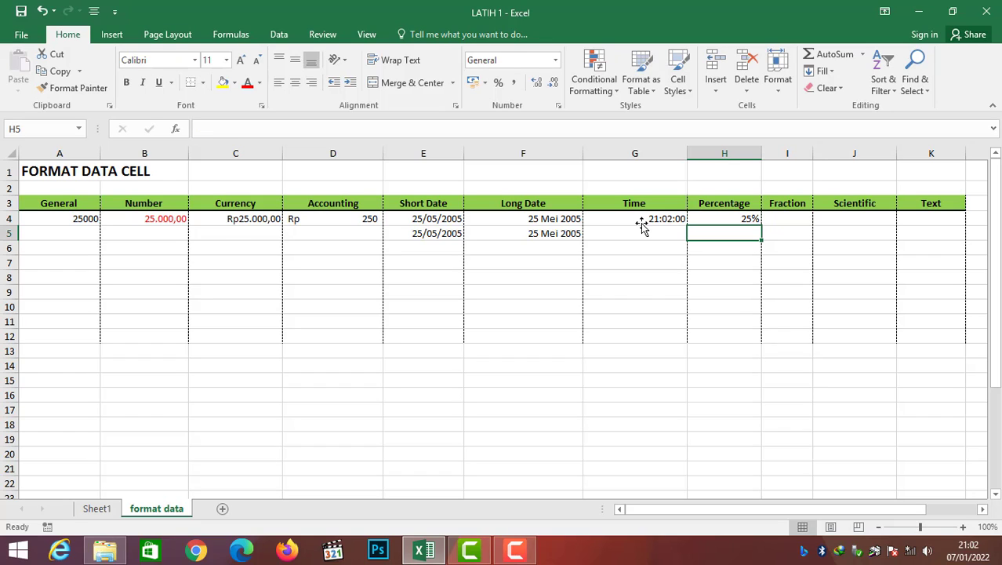
click(732, 259)
drag(745, 220, 741, 233)
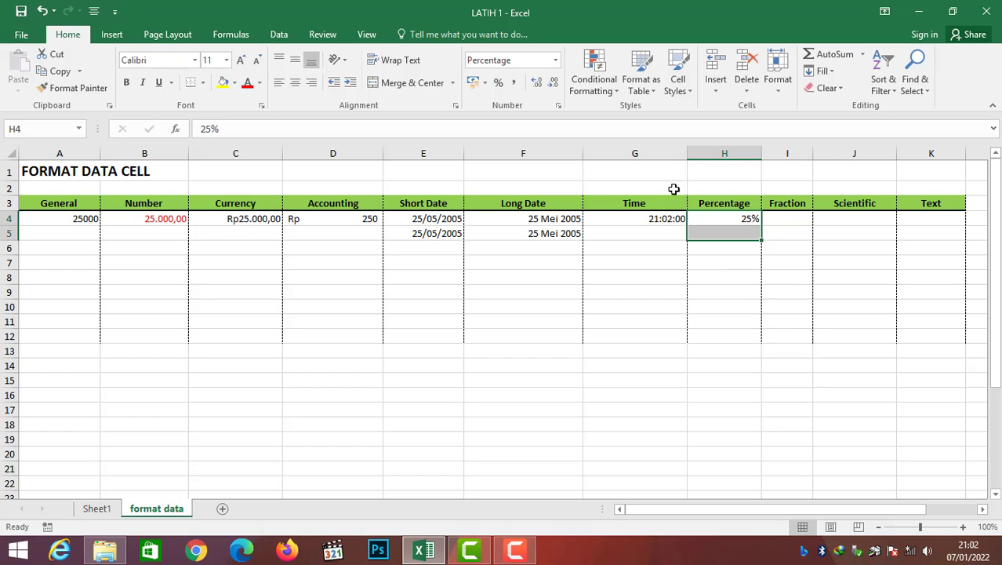
click(555, 60)
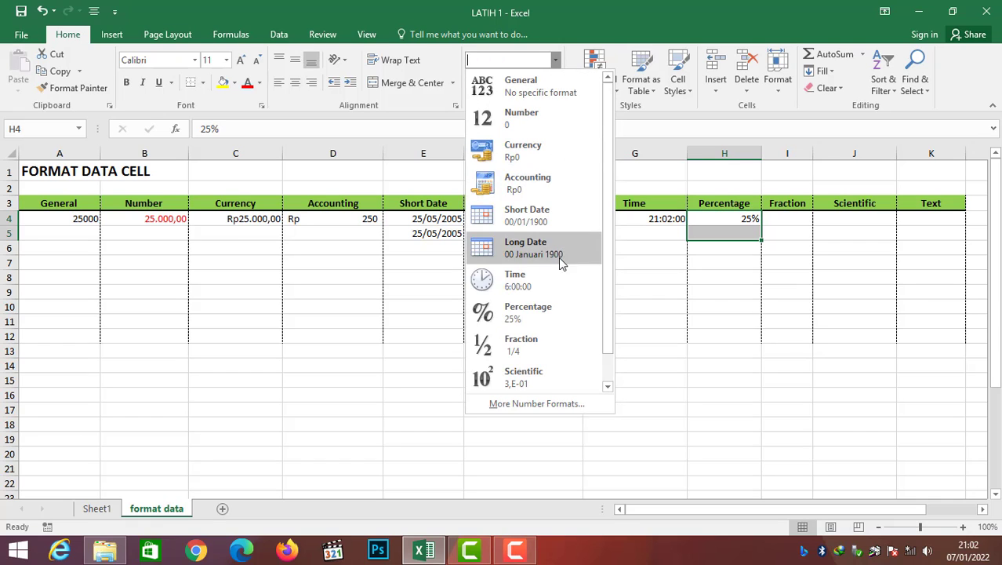
click(559, 317)
Enter 24% in cell H5 of the Percentage column.
click(726, 233)
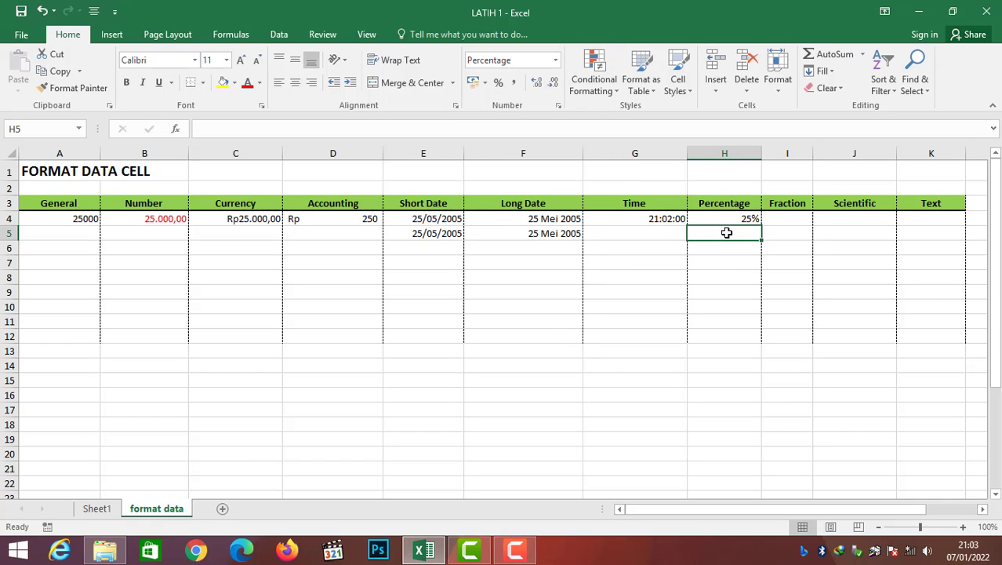
text(24)
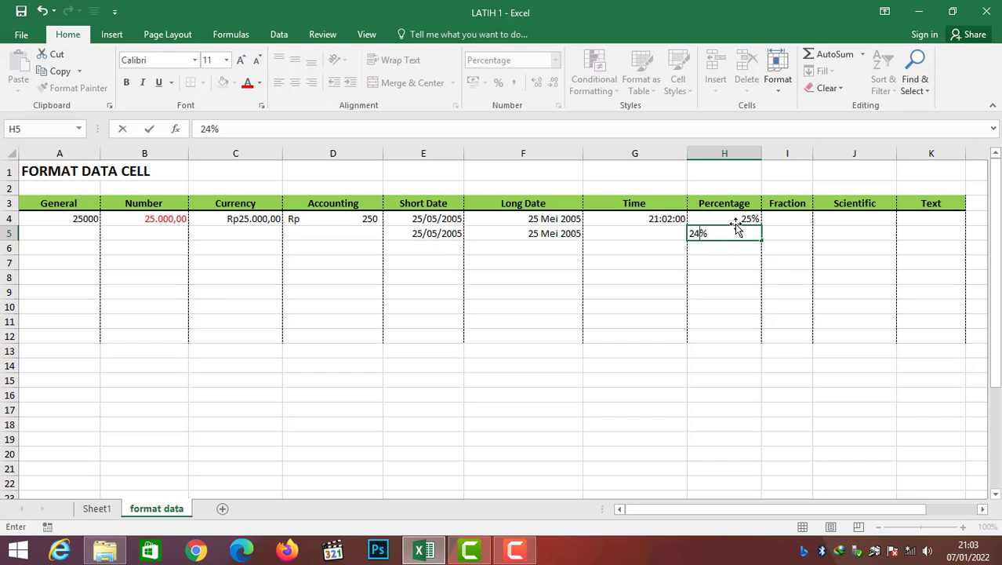
key(Return)
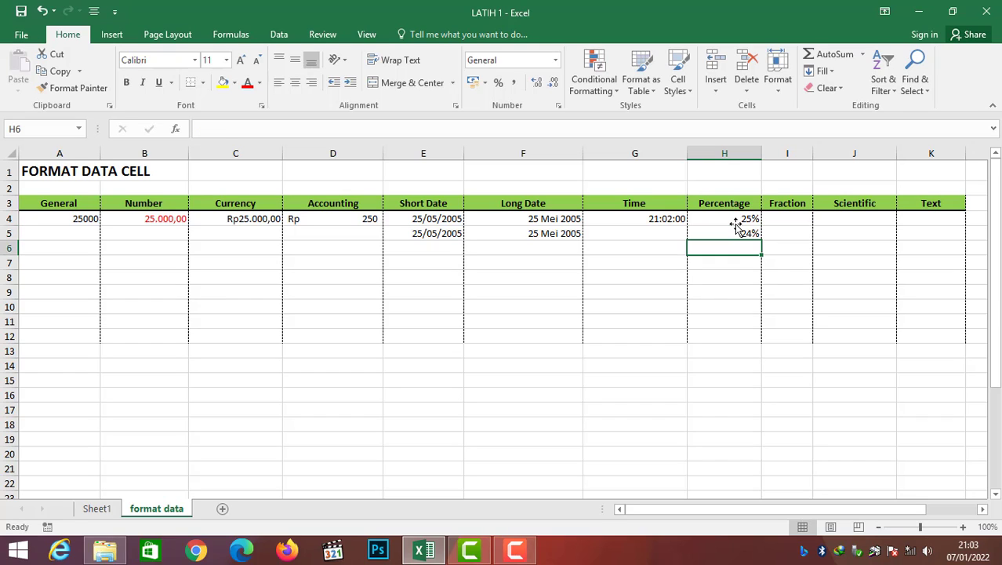
Enter the fractions 1/4 in cell I4 and 2/5 in cell I5 of the Fraction column.
key(Right)
key(Up)
key(Up)
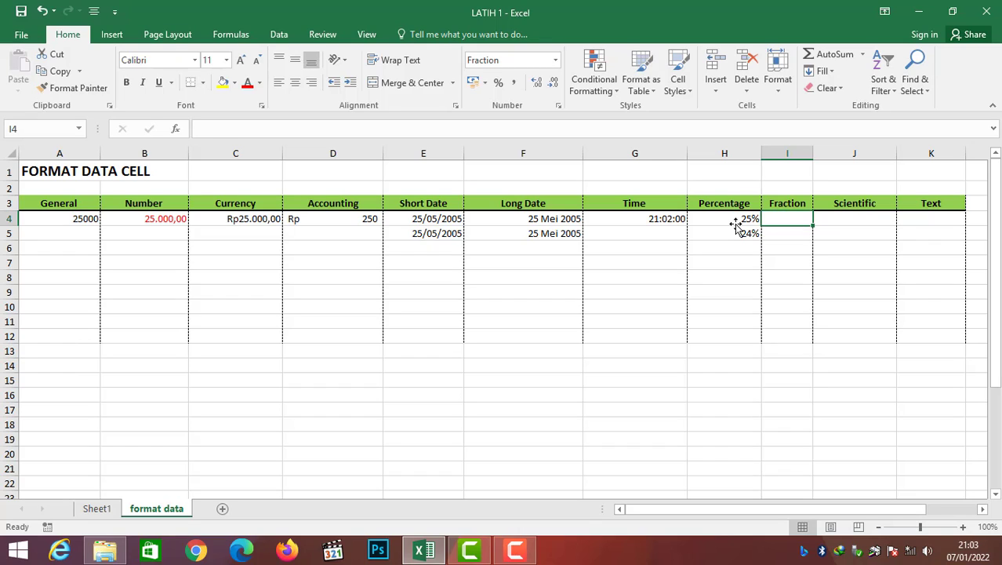
text(1/4)
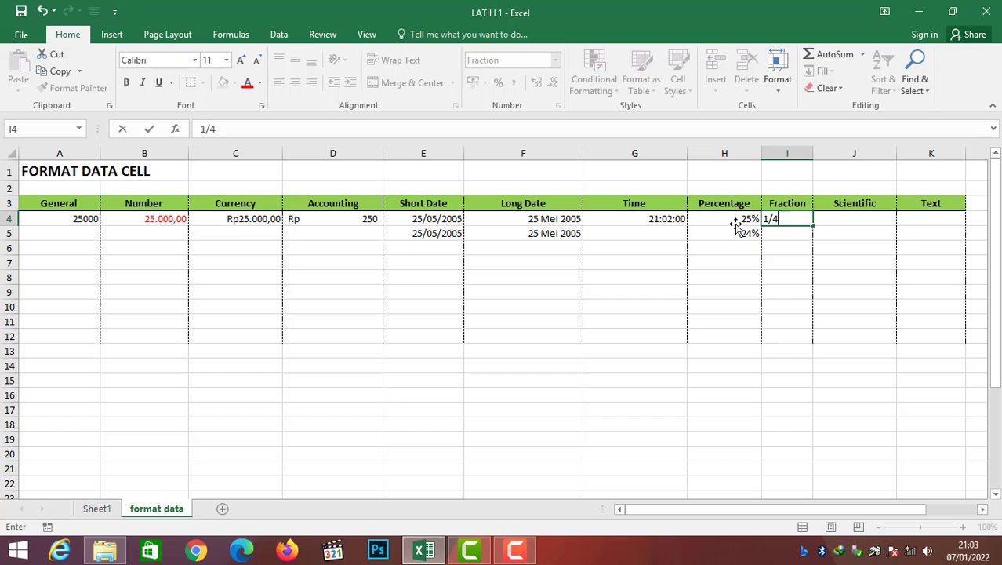
key(Return)
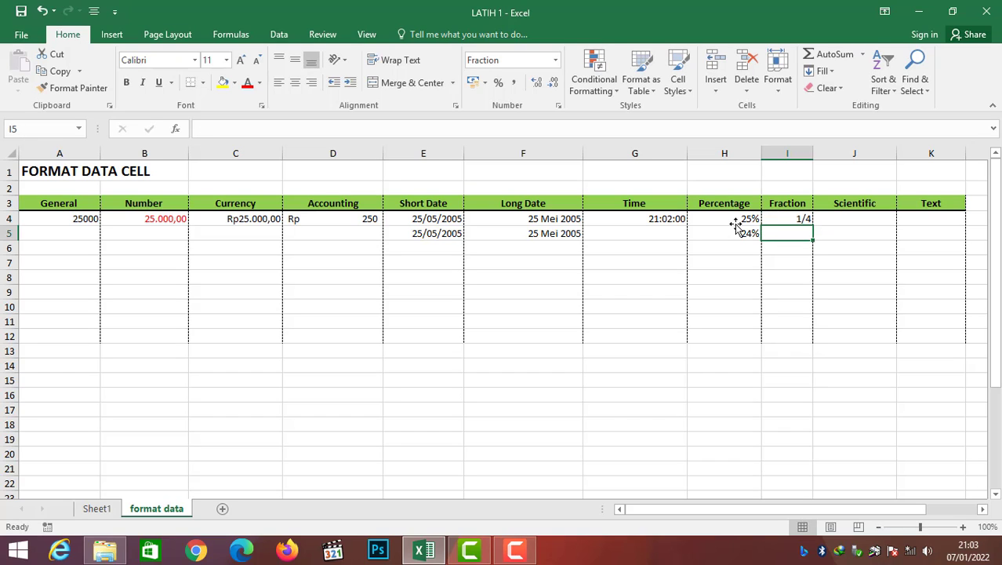
text(2/5)
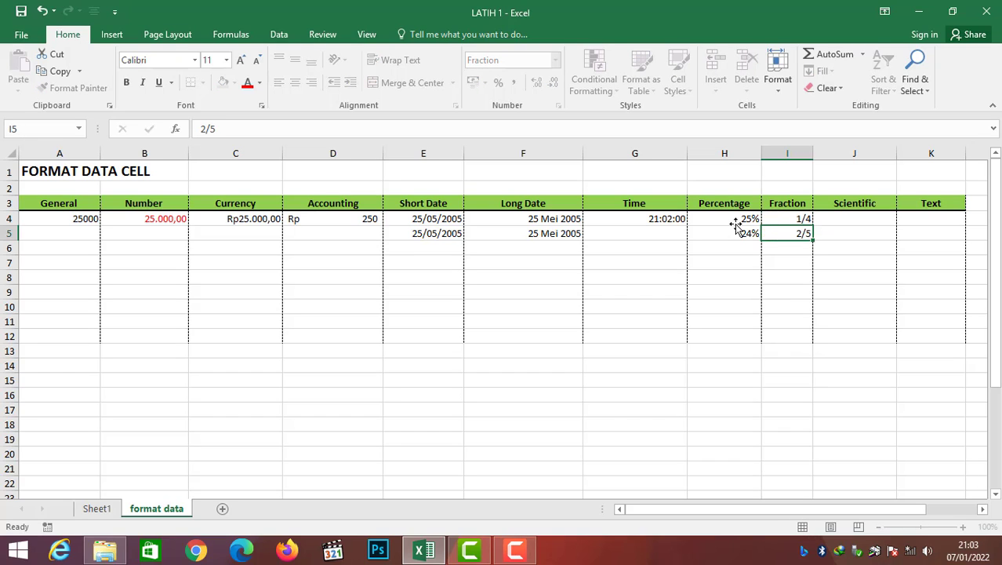
key(Return)
key(Up)
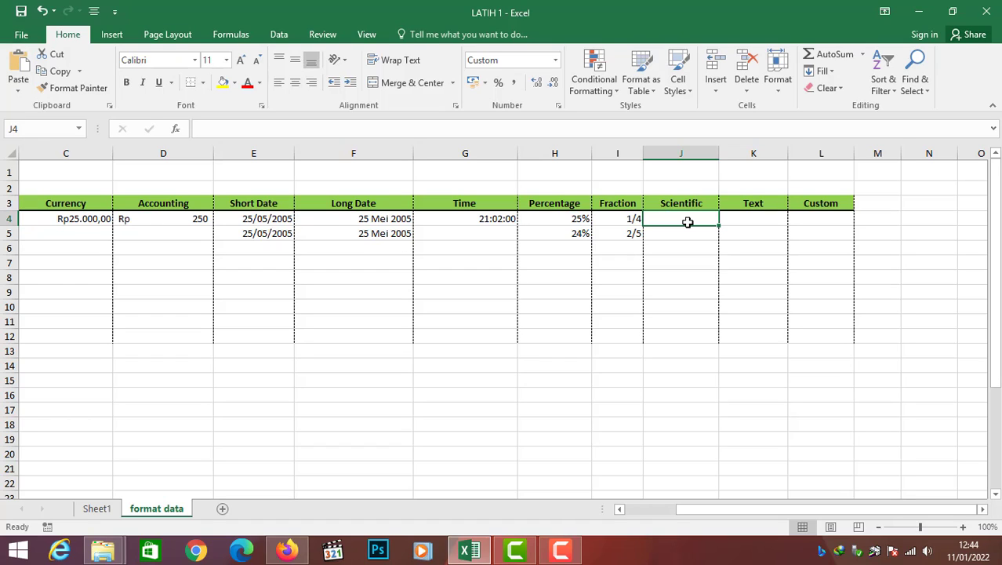
text(24)
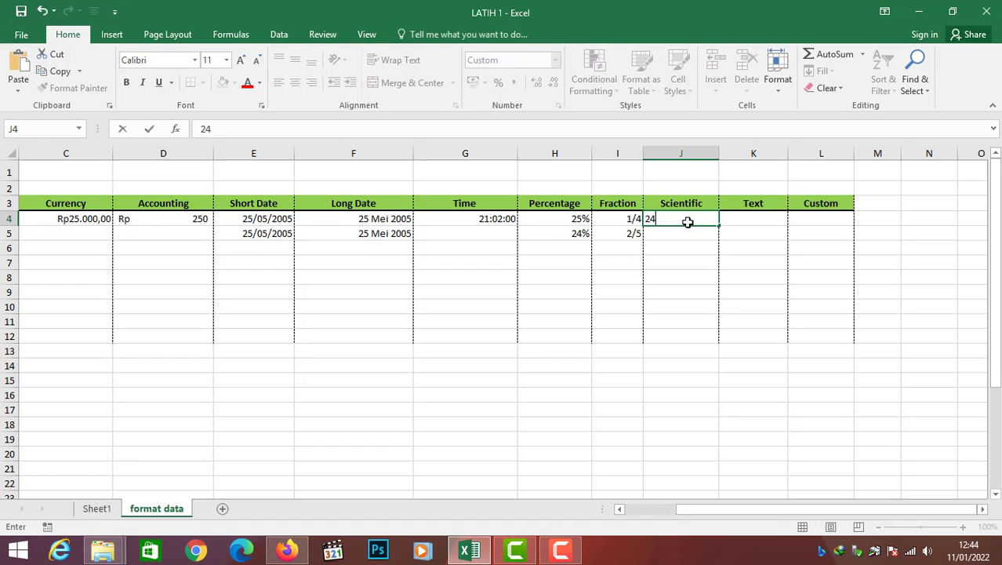
text(00000000000)
key(ctrl+Return)
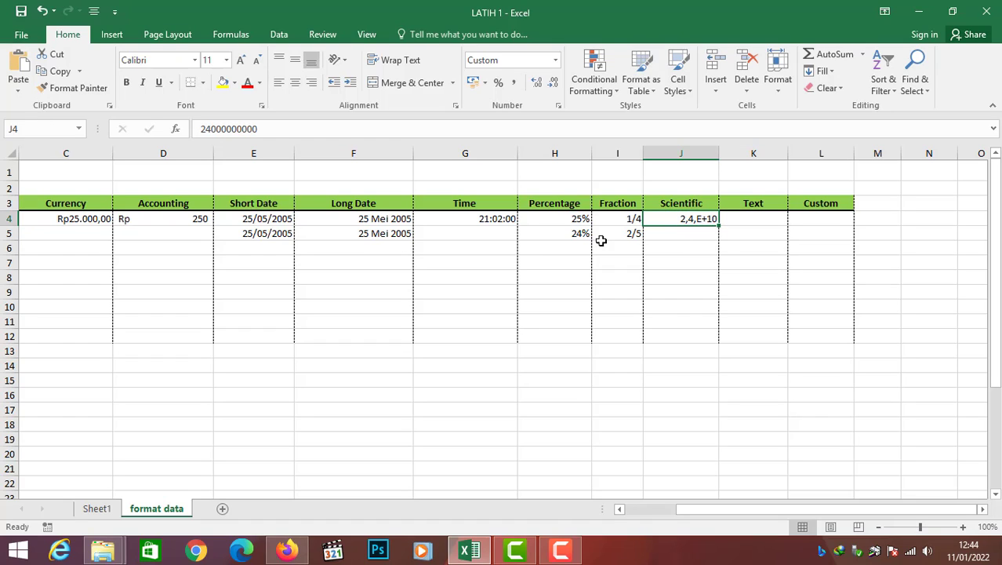
Enter 0,0000025 in cell J5 of the Scientific column and narrow column J slightly.
click(680, 232)
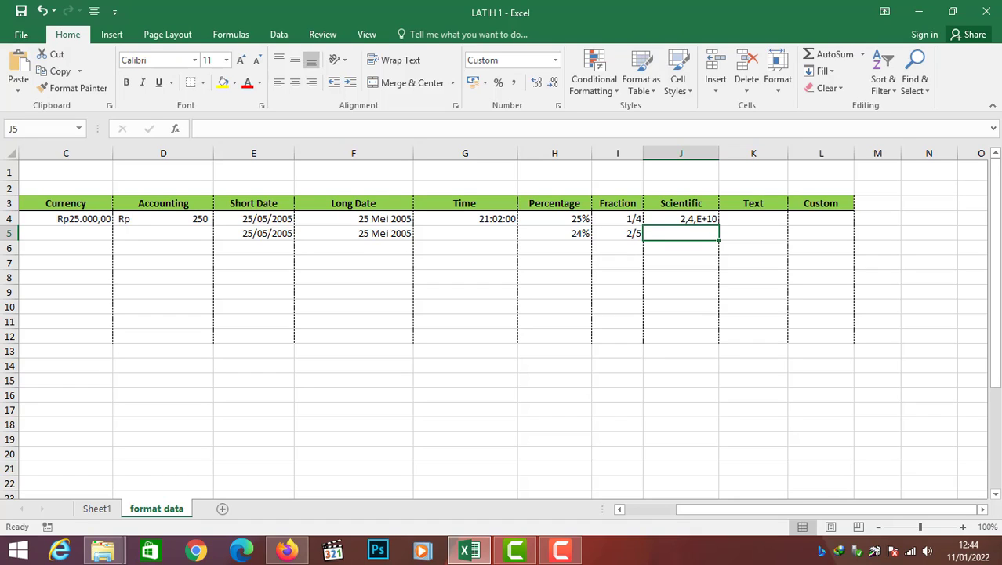
text(0,00)
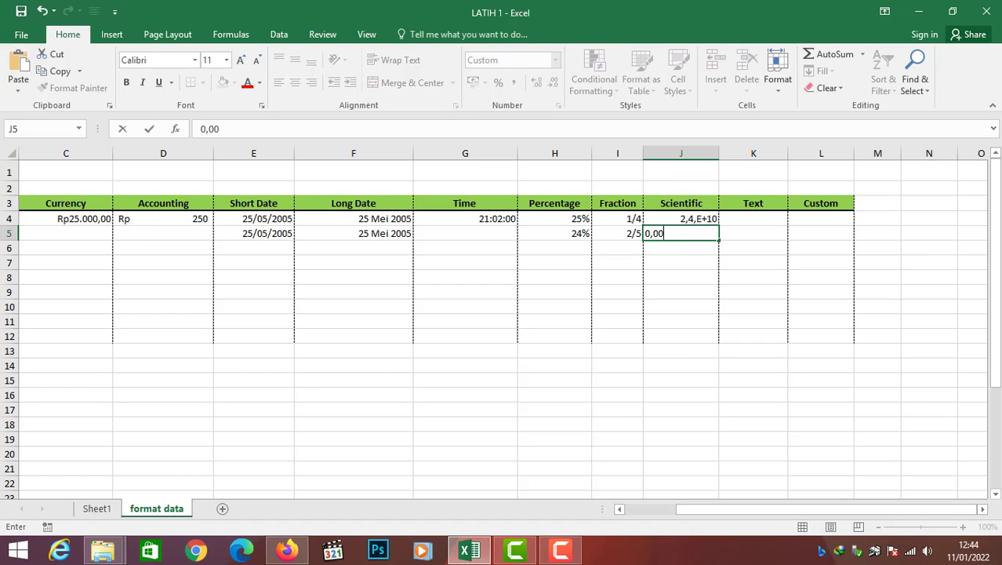
text(00025)
key(Return)
click(681, 233)
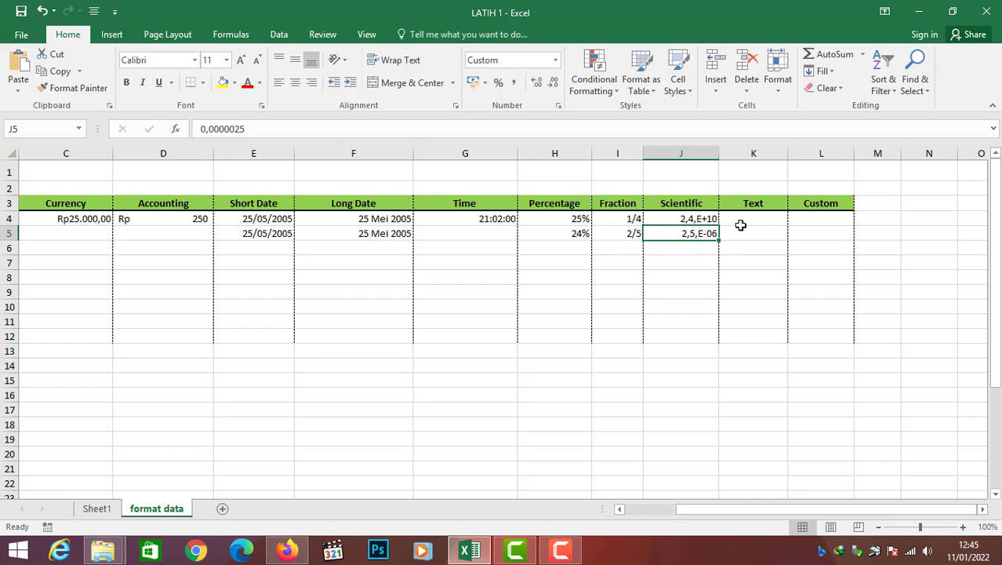
drag(719, 152, 713, 152)
drag(690, 219, 692, 228)
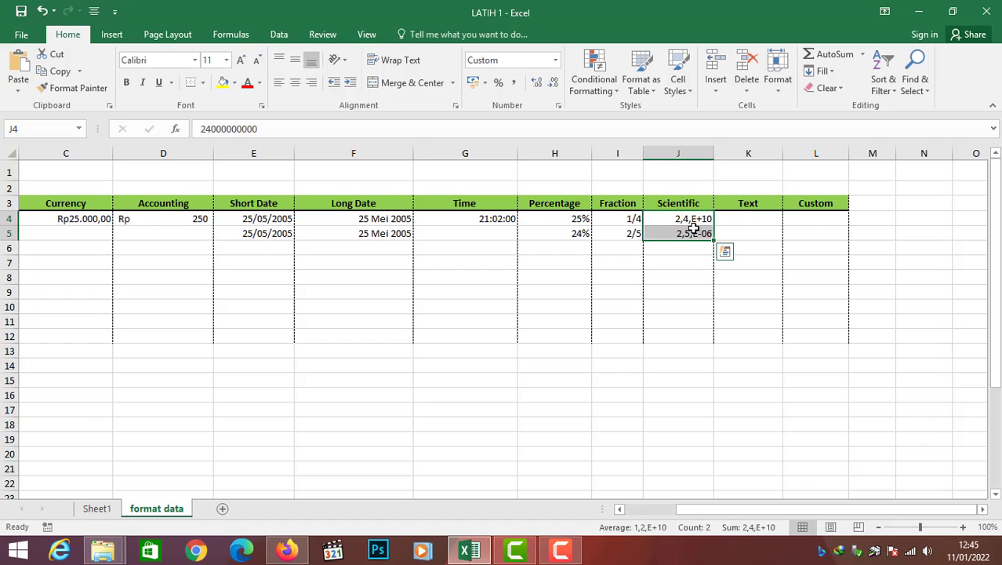
Enter the word "text" in cell K4 of the Text column and reselect that cell.
click(738, 224)
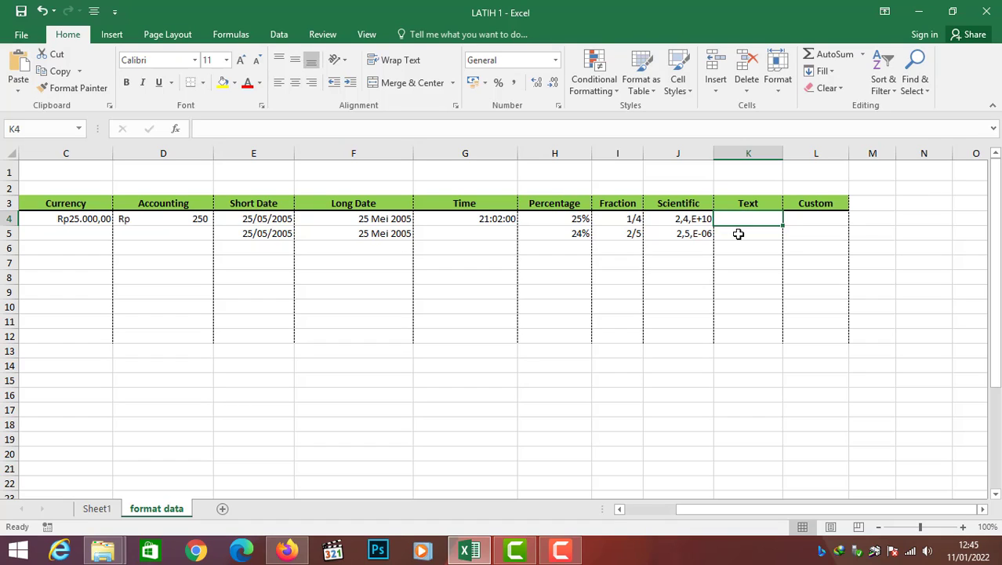
text(text)
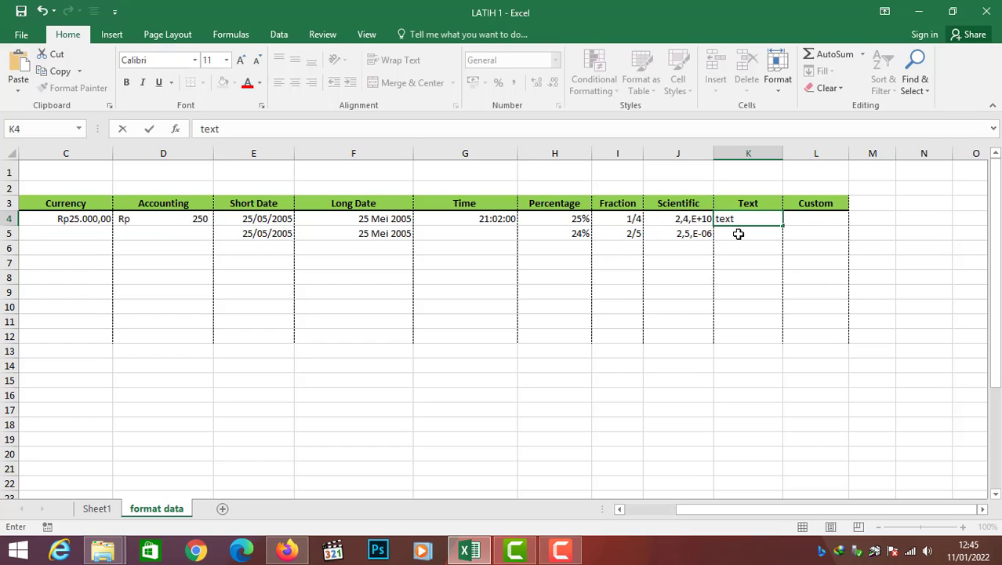
key(Return)
key(Up)
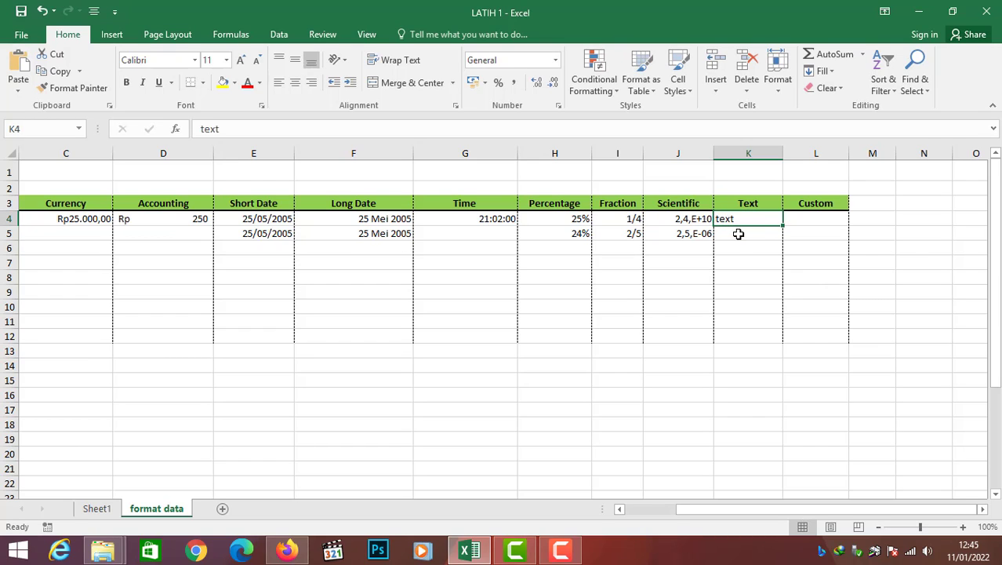
Enter the number 1254 in cell K5 of the Text column and reselect that cell.
key(Down)
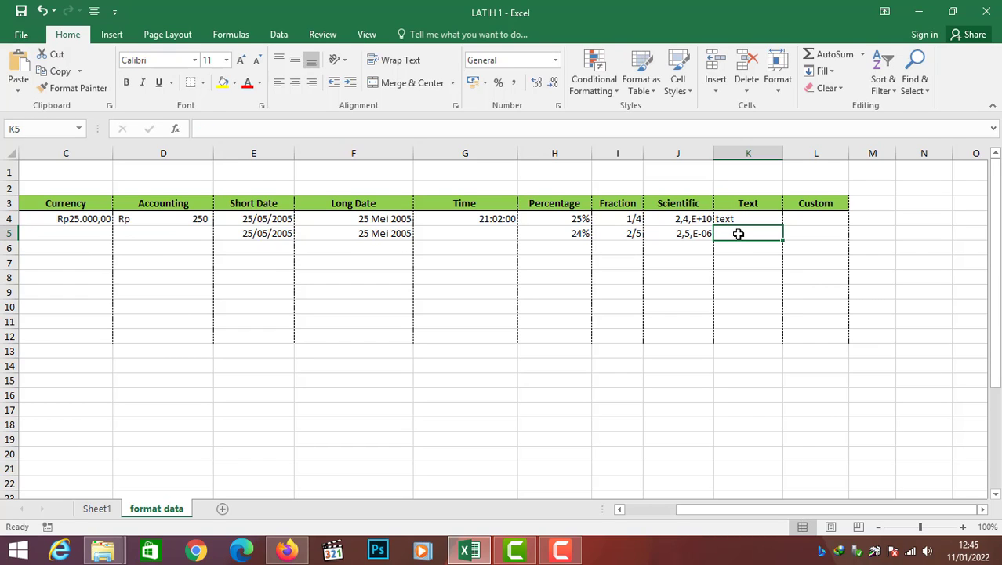
text(`)
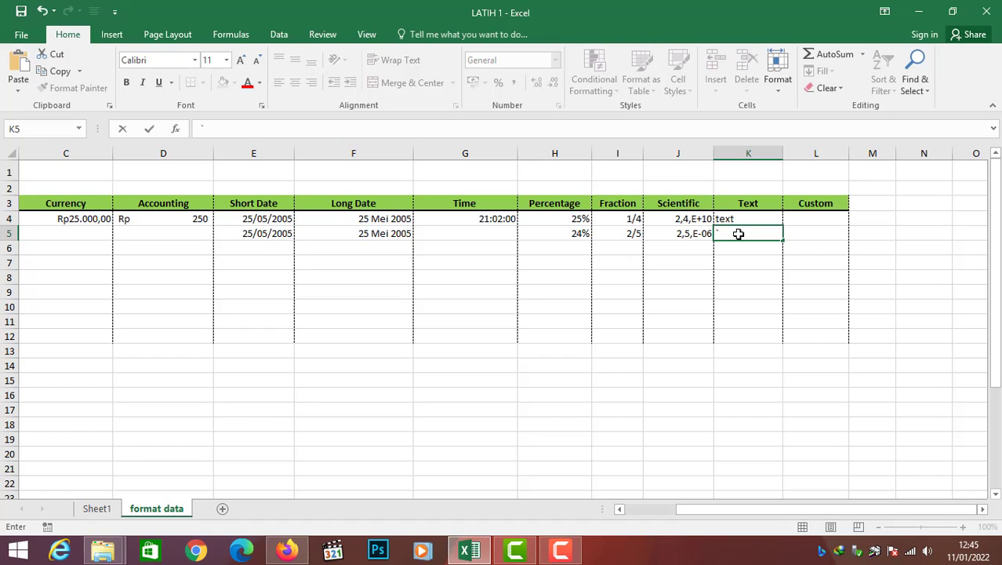
key(Escape)
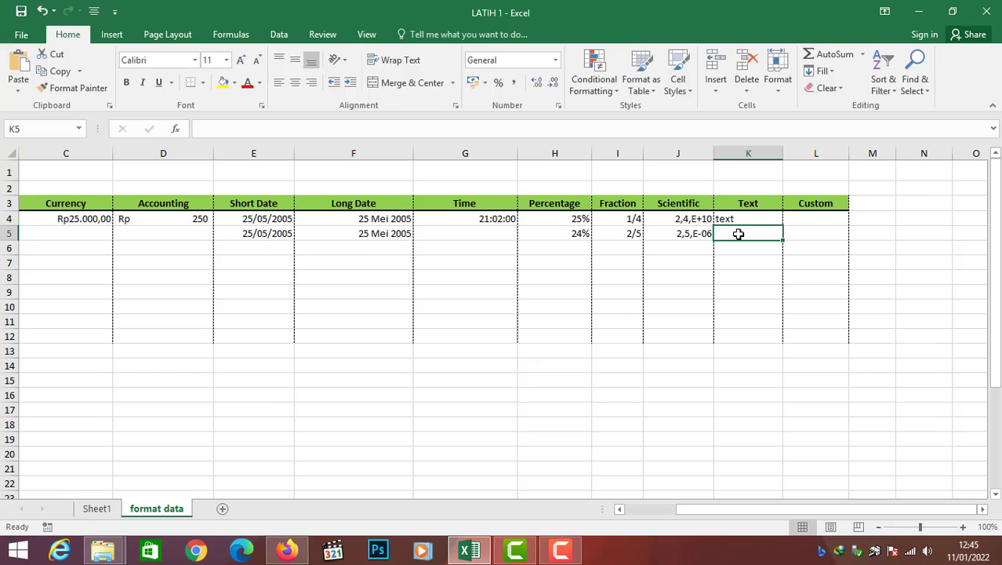
text(1254)
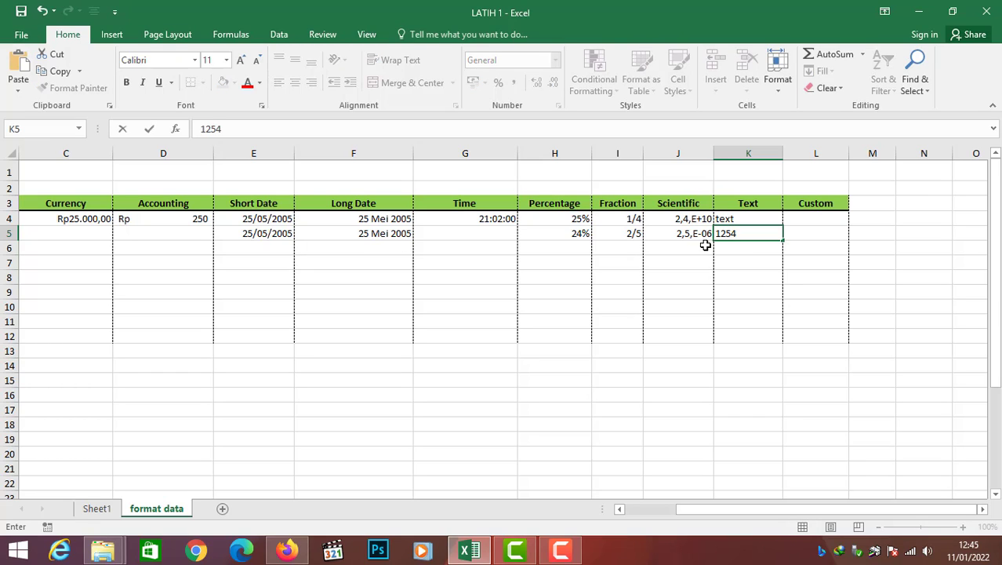
click(767, 270)
click(741, 234)
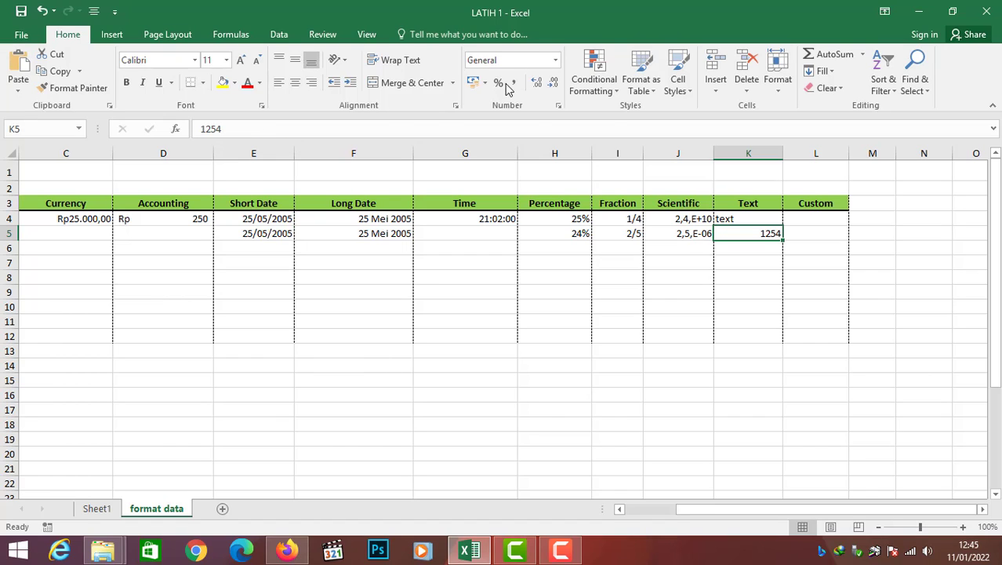
Change the number format of cell K5 to Text.
click(555, 60)
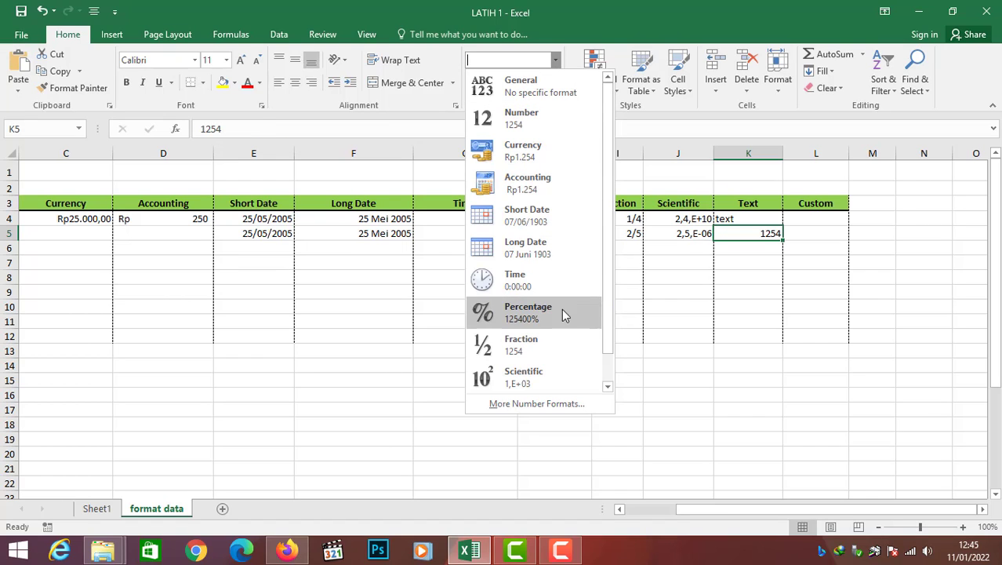
scroll(557, 318, down, 1)
click(546, 378)
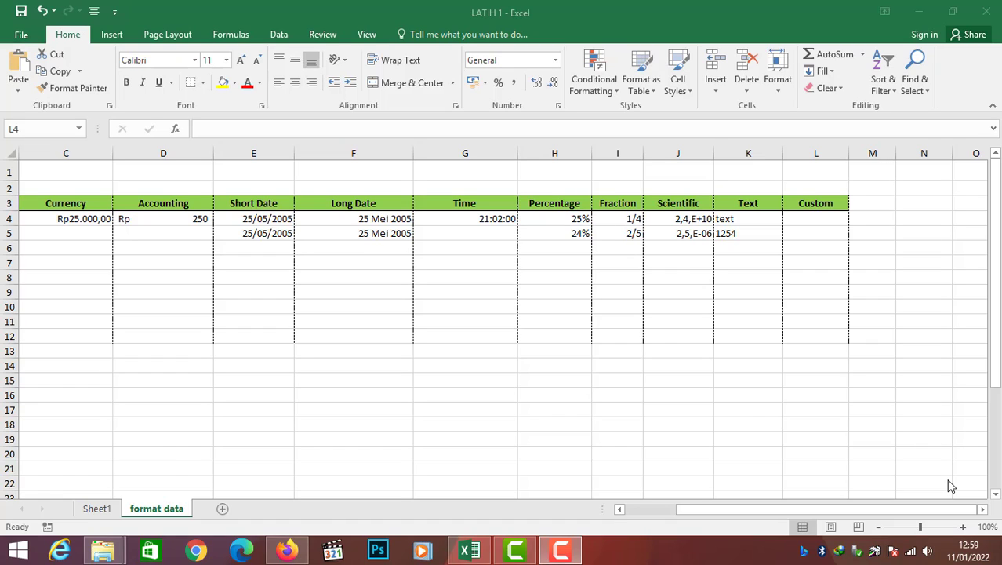
click(812, 220)
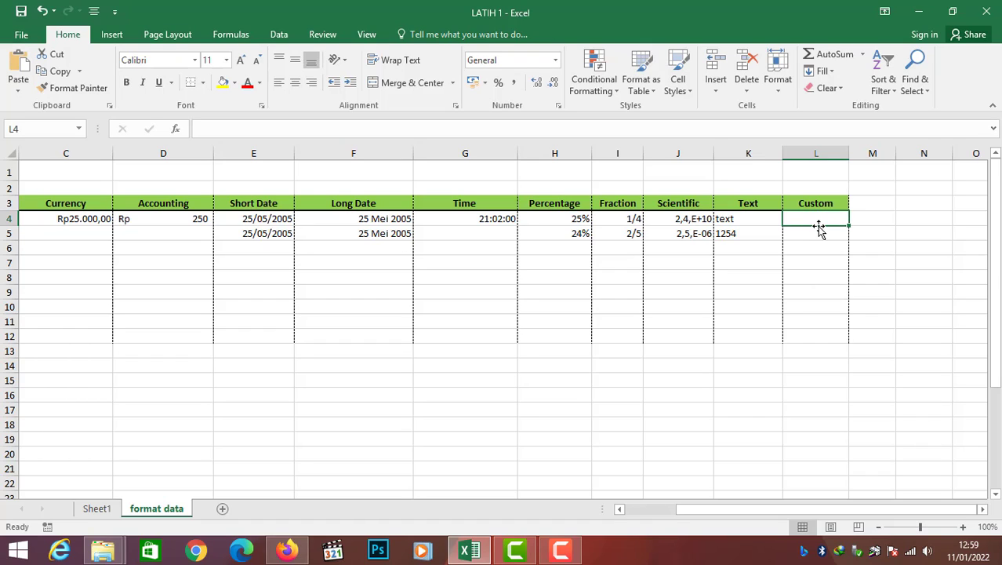
click(557, 61)
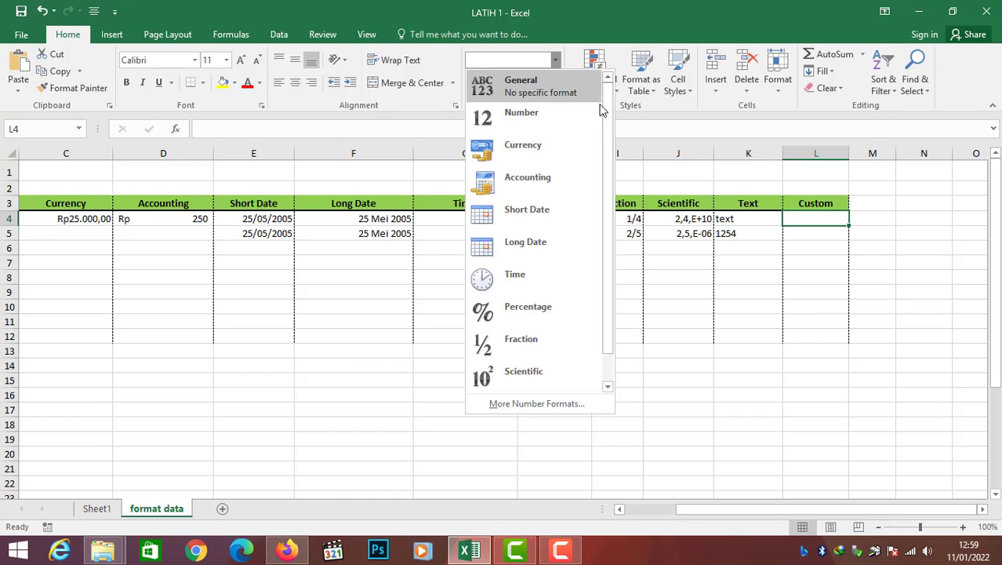
scroll(616, 188, down, 1)
scroll(615, 188, up, 1)
click(600, 15)
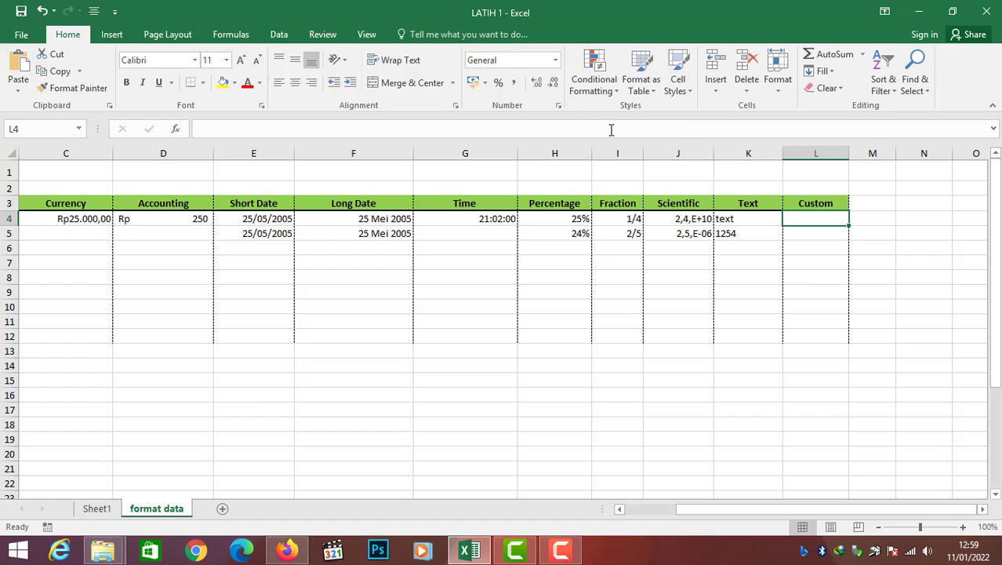
Apply a custom number format with the code #,000 to cell L4 in the Custom column.
click(559, 108)
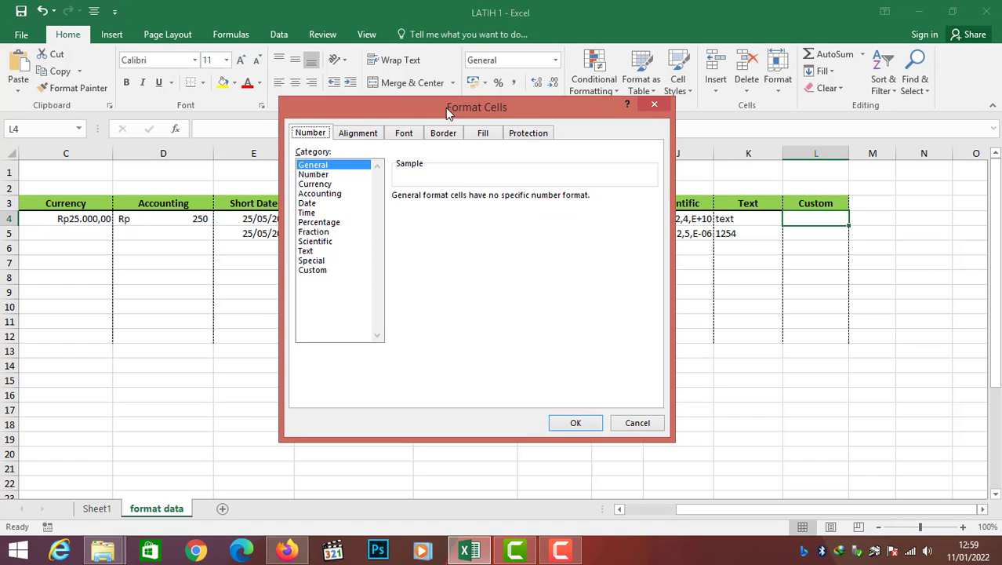
click(318, 271)
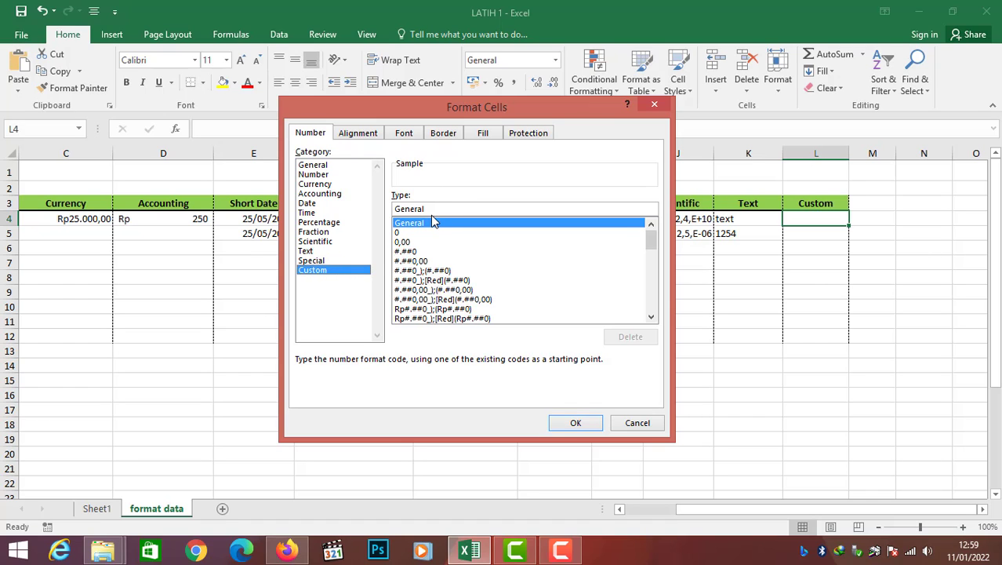
drag(486, 107, 538, 160)
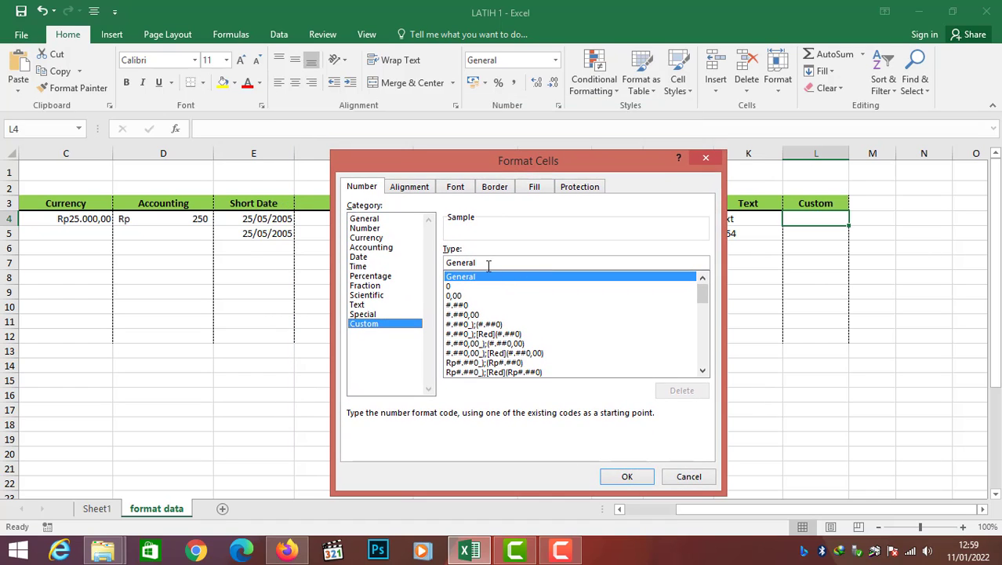
drag(487, 262, 444, 262)
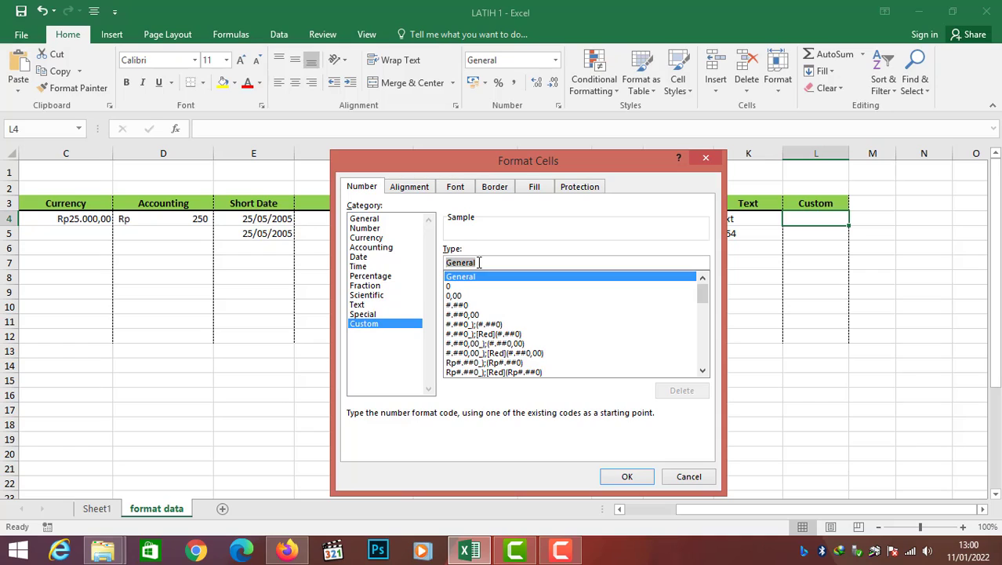
text(#.000)
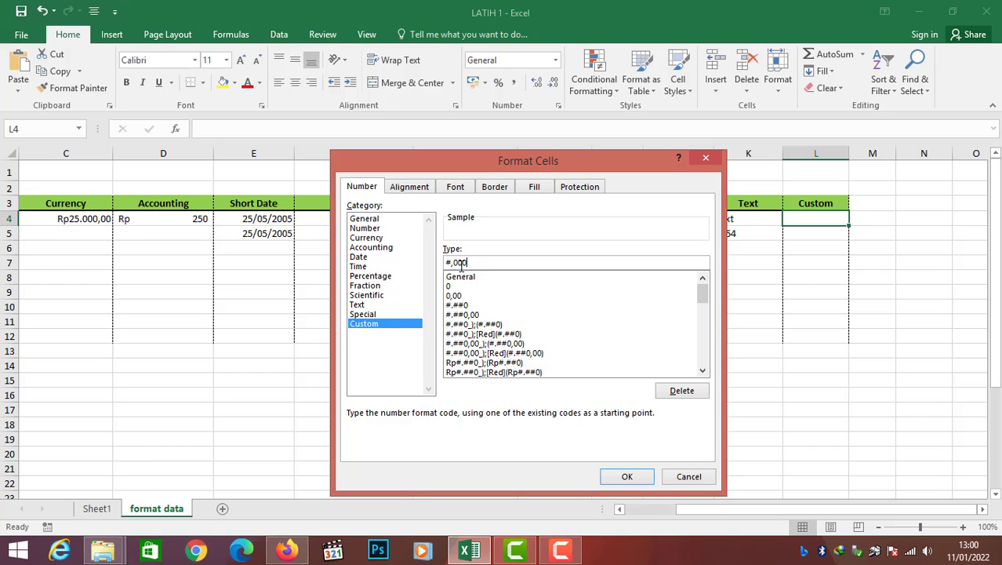
click(625, 483)
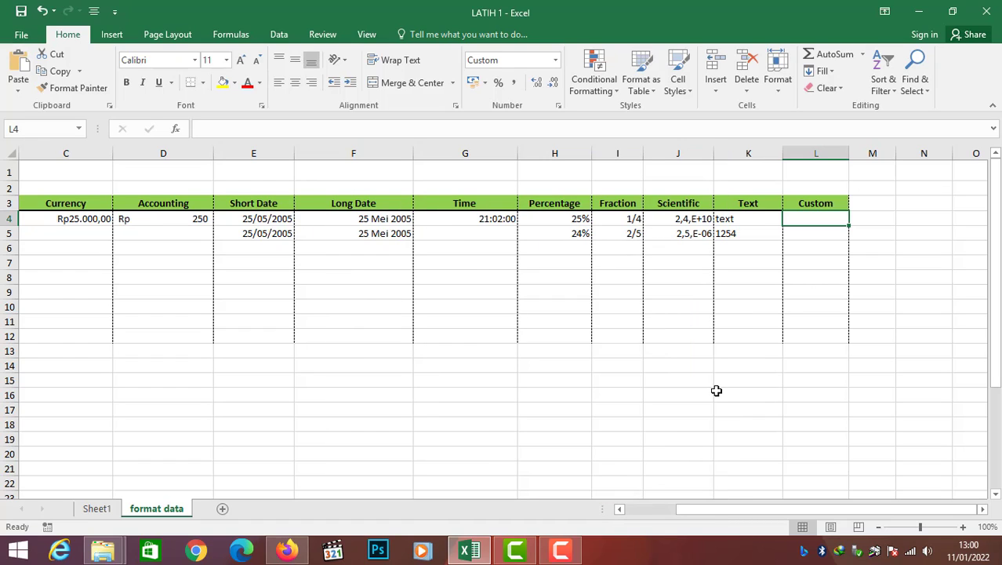
Enter the number 1245,36987 in cell L4 of the Custom column.
text(1245)
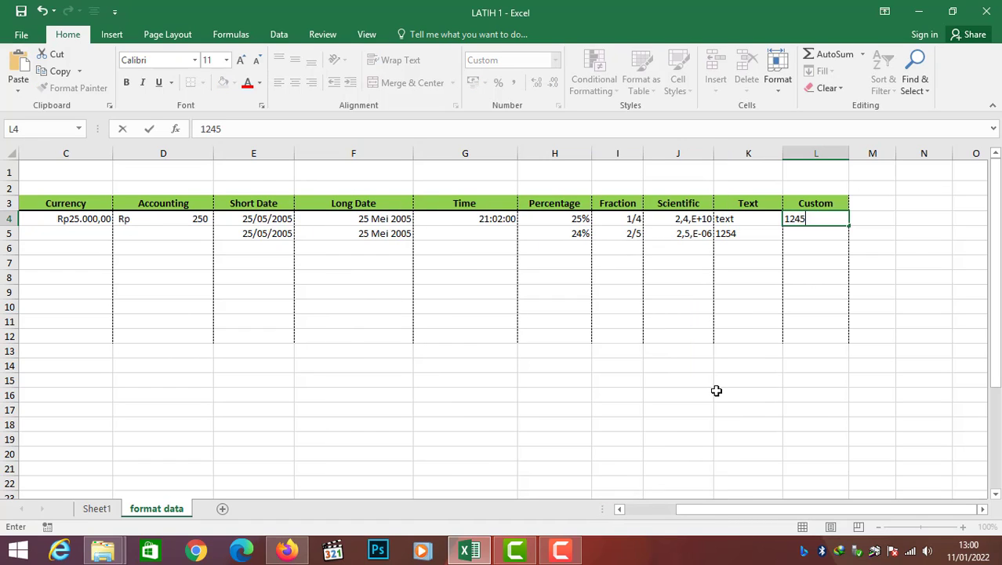
text(,36987)
key(Return)
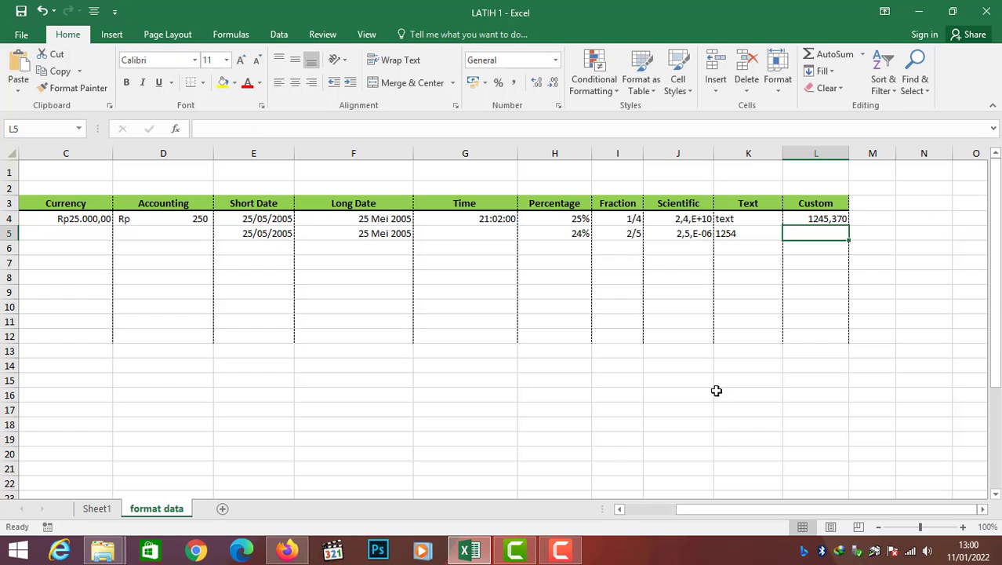
key(Up)
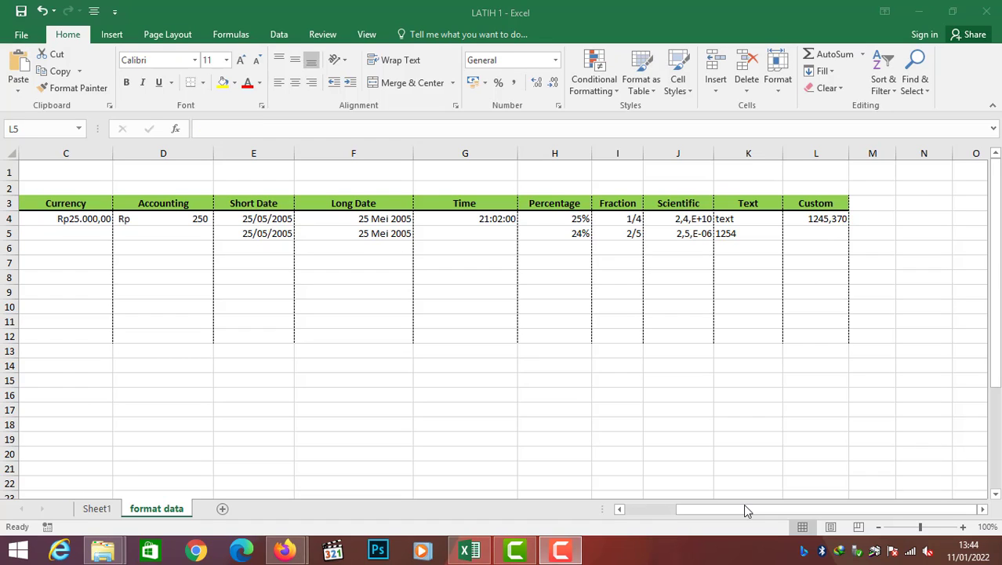
Apply a custom number format with the code "total " @ to cell L5 in the Custom column.
click(824, 238)
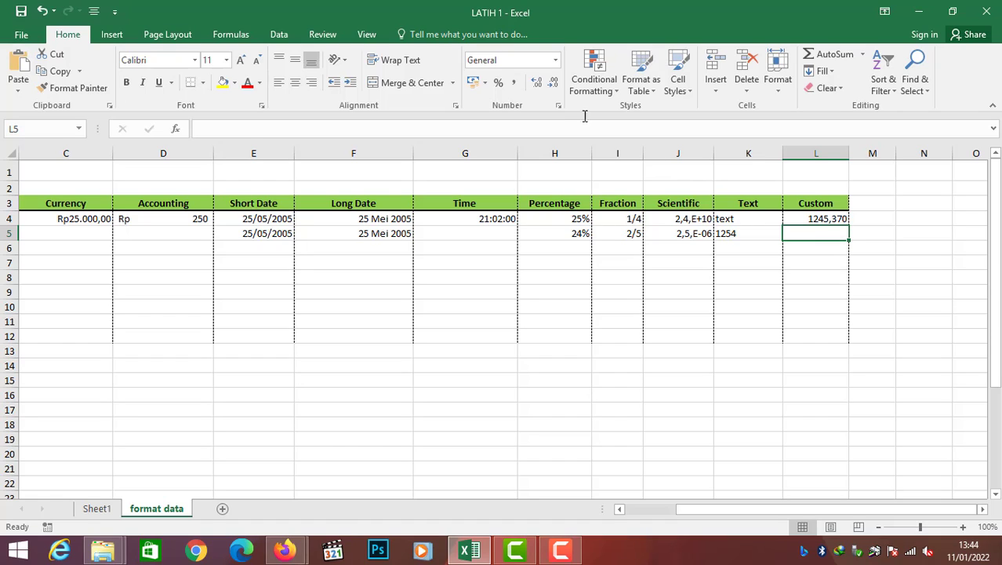
click(559, 105)
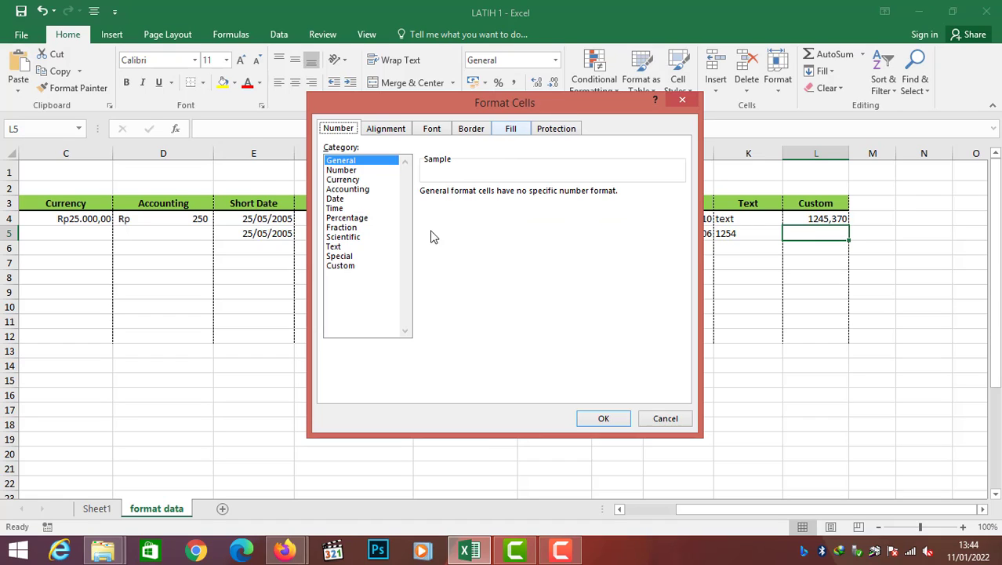
click(351, 266)
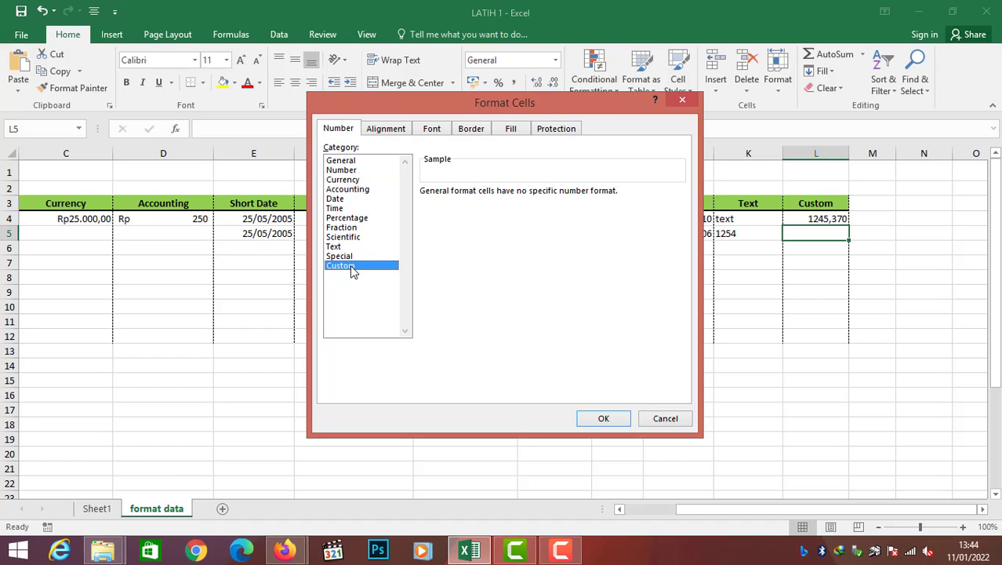
drag(480, 206, 413, 206)
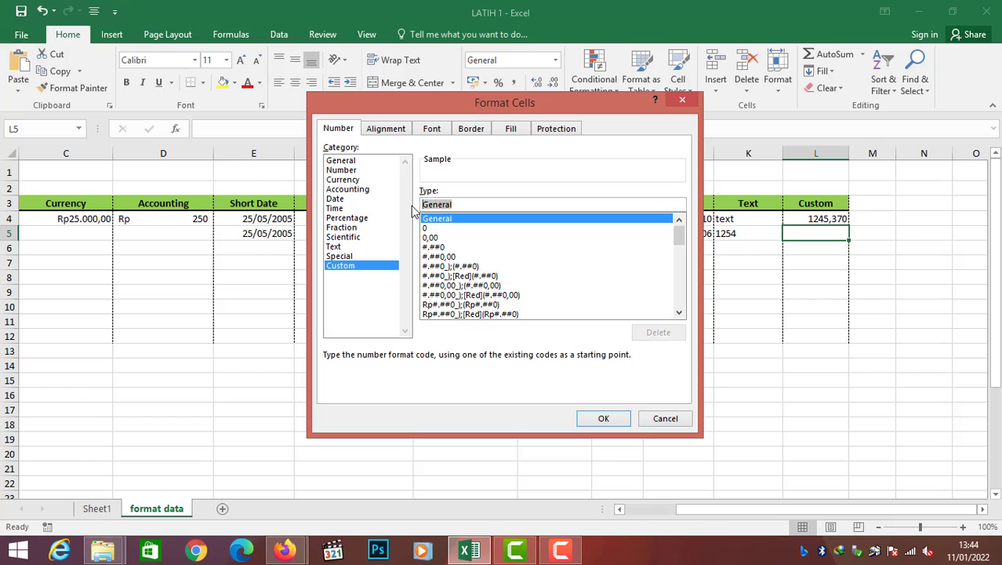
text("total )
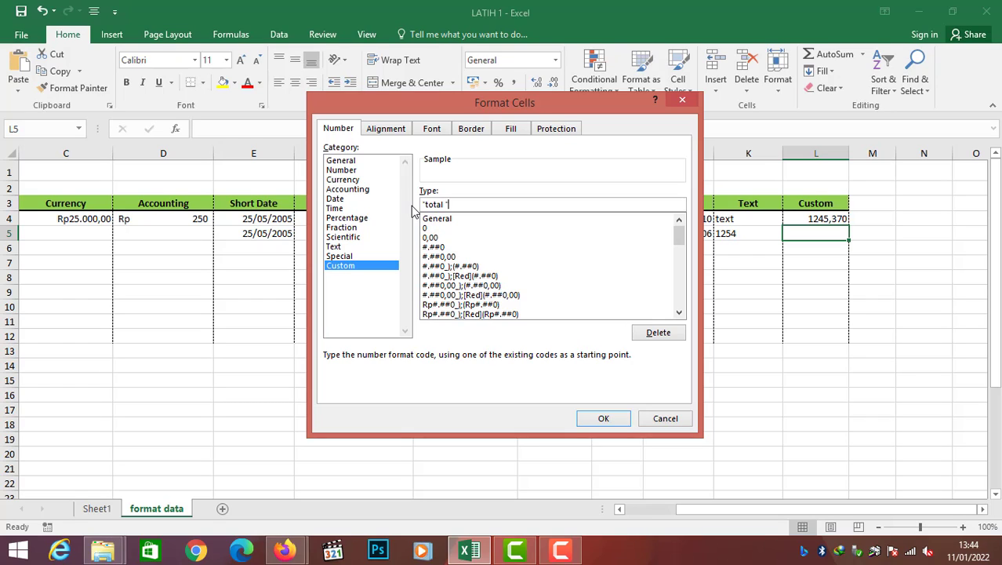
text(" @)
click(603, 418)
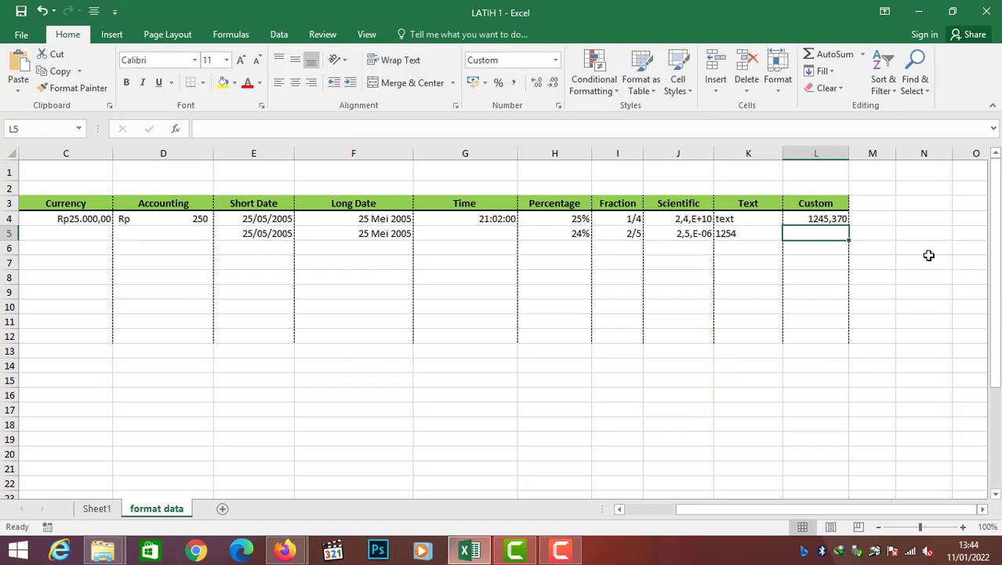
Enter 25468 in cell L5 of the Custom column and reselect that cell.
text(25468)
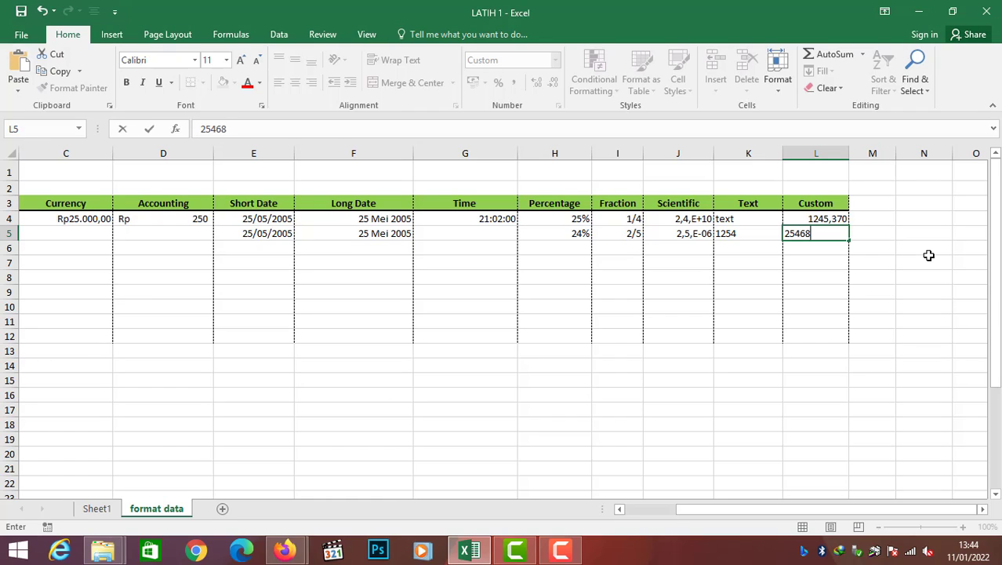
key(Return)
key(Up)
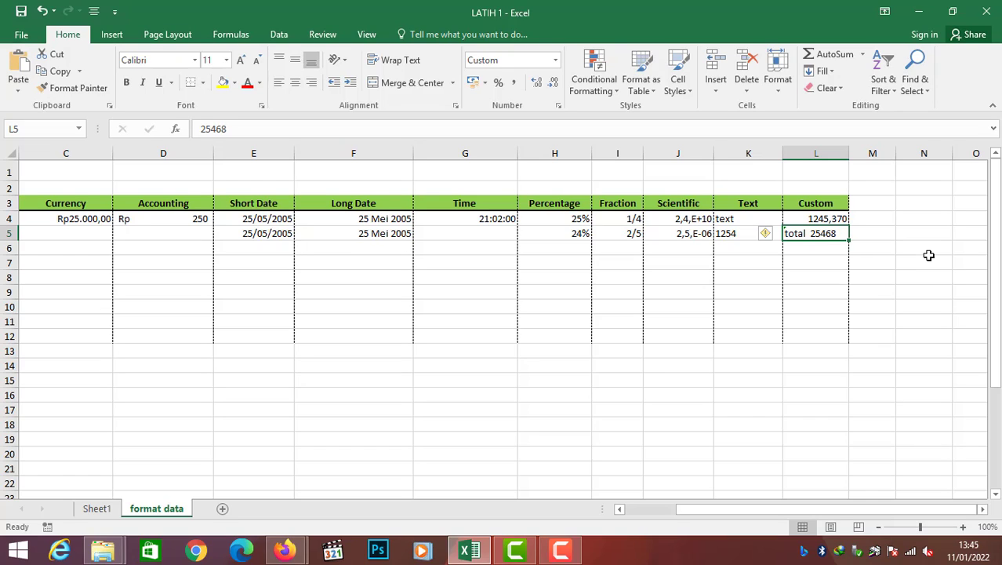
Compare the stored contents of cells L5 and L4 with how their custom formats display them, leaving both unedited.
click(217, 131)
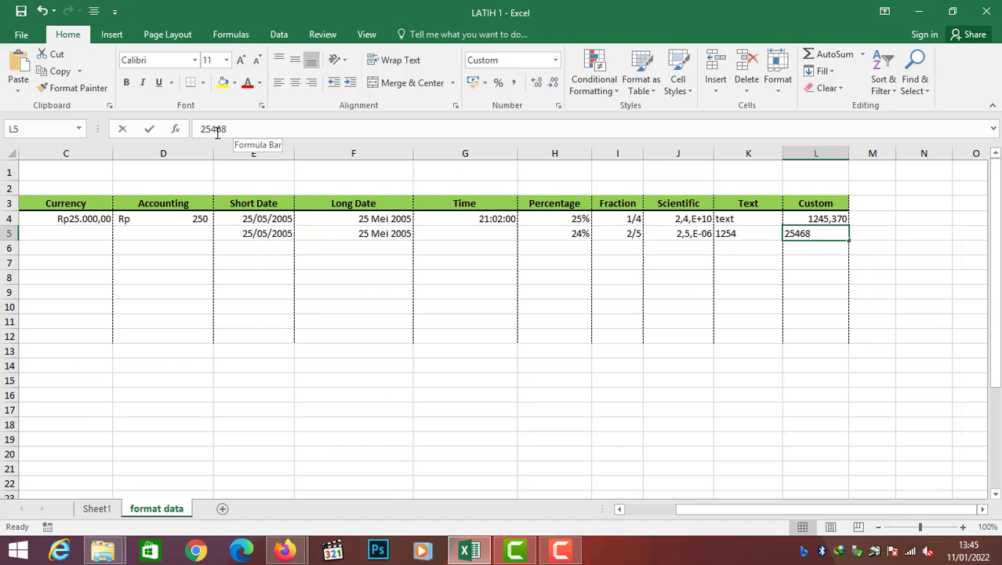
double_click(217, 131)
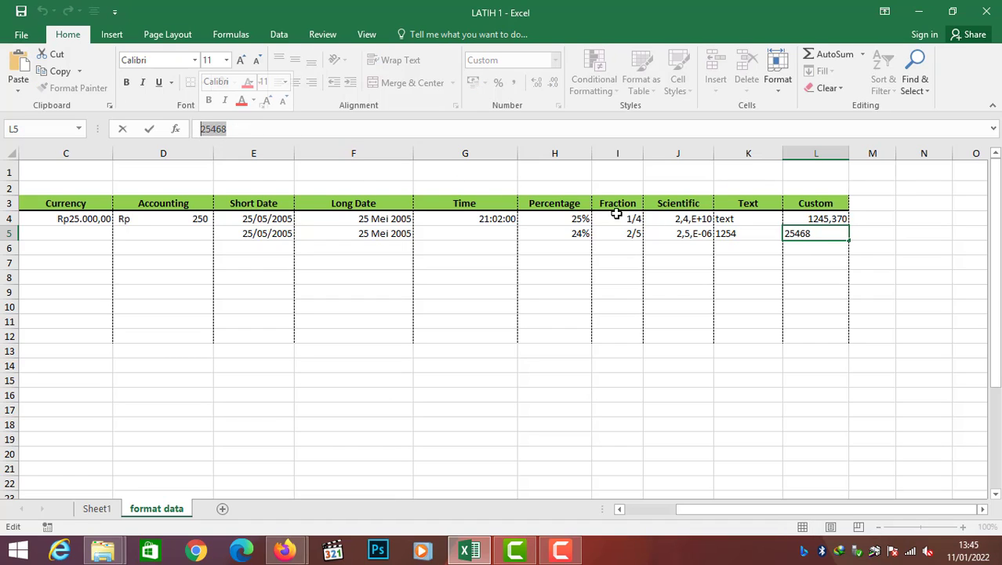
click(203, 129)
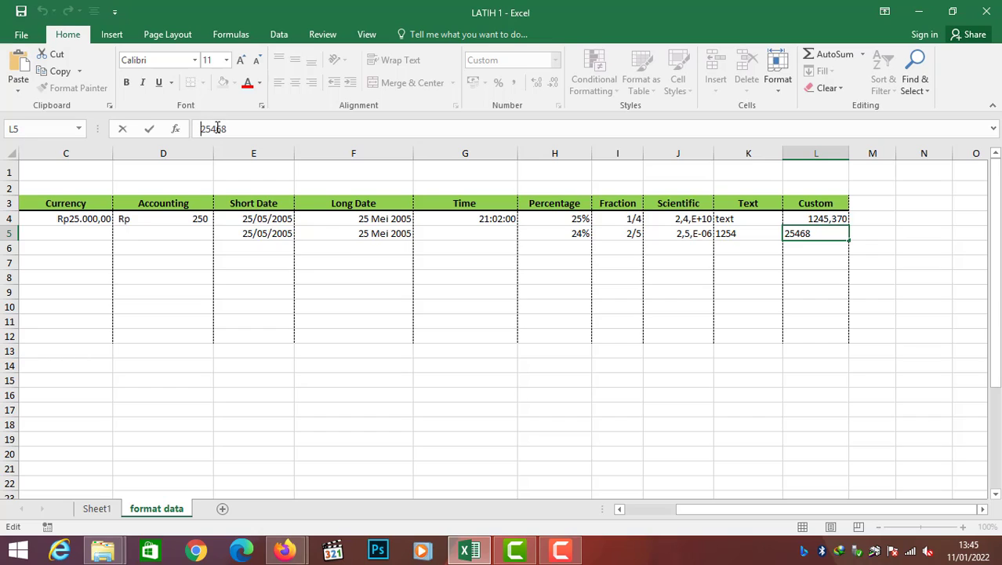
key(Escape)
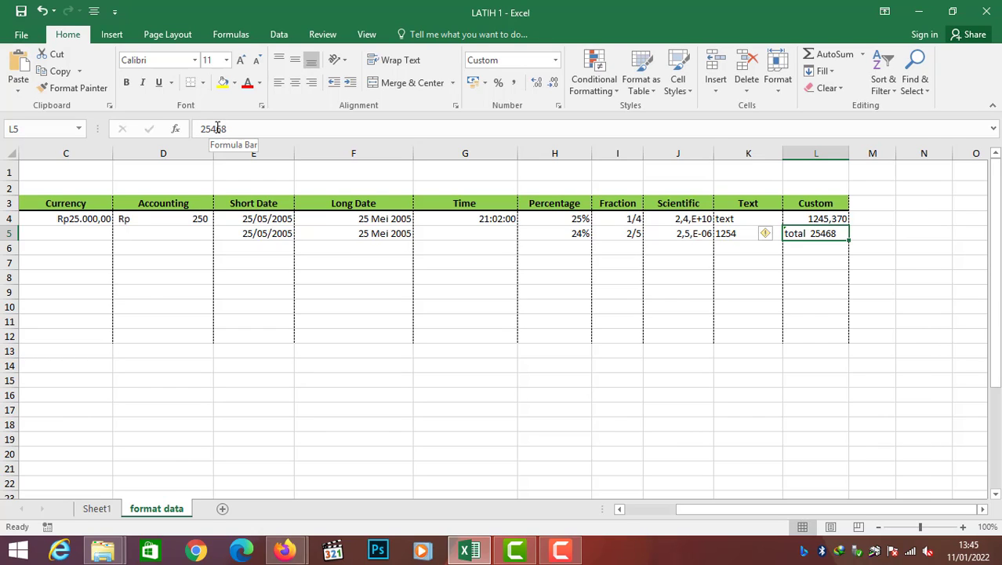
key(Right)
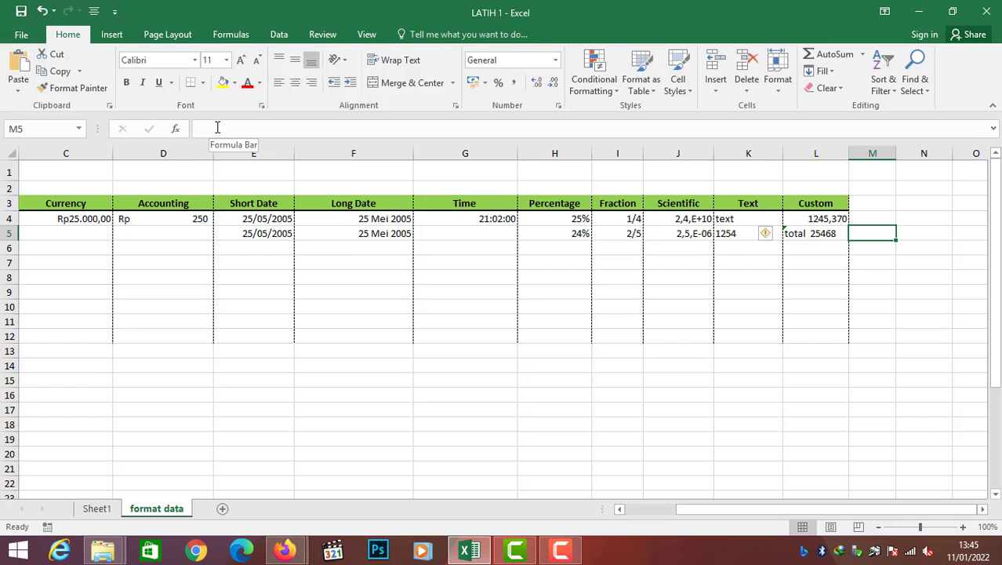
key(Left)
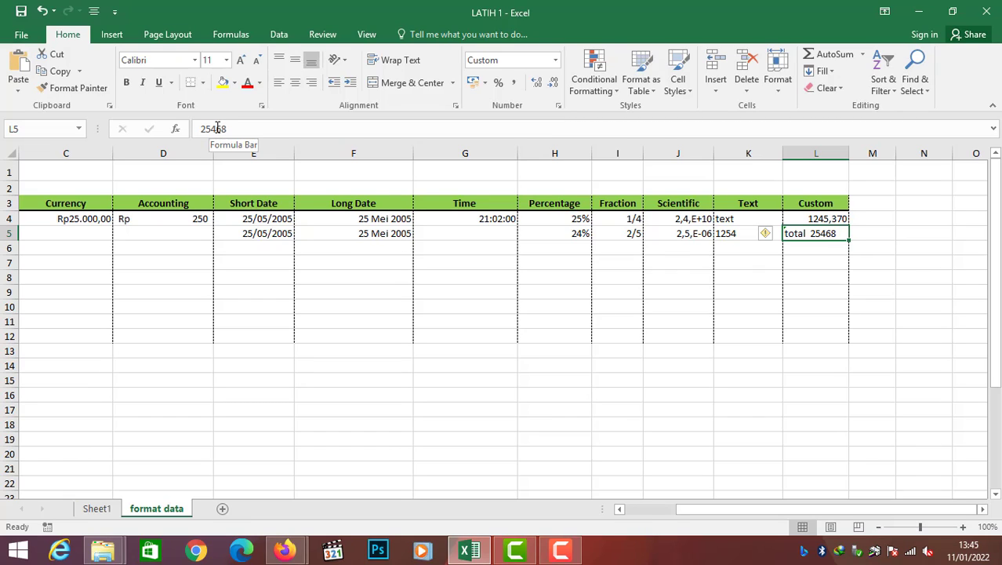
key(Up)
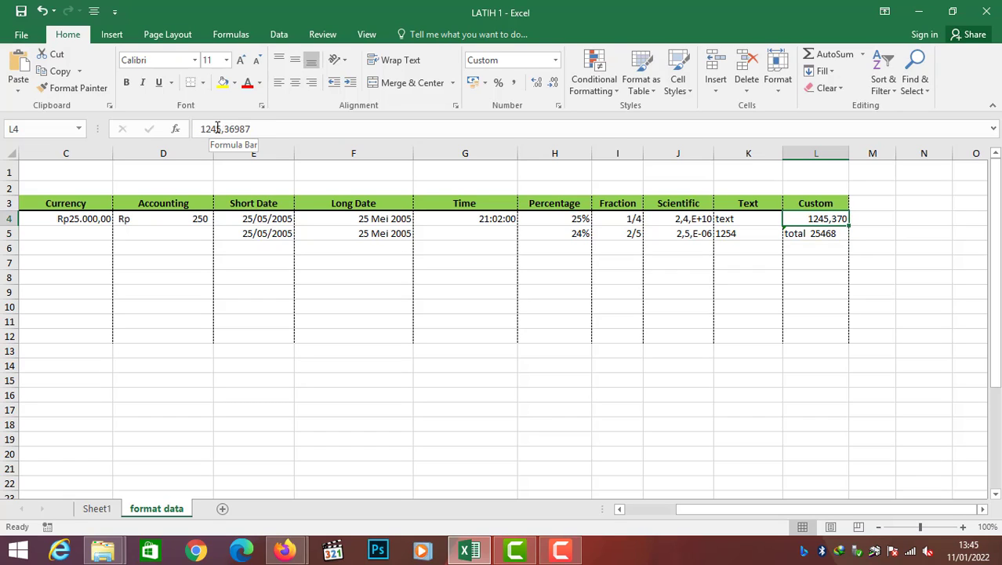